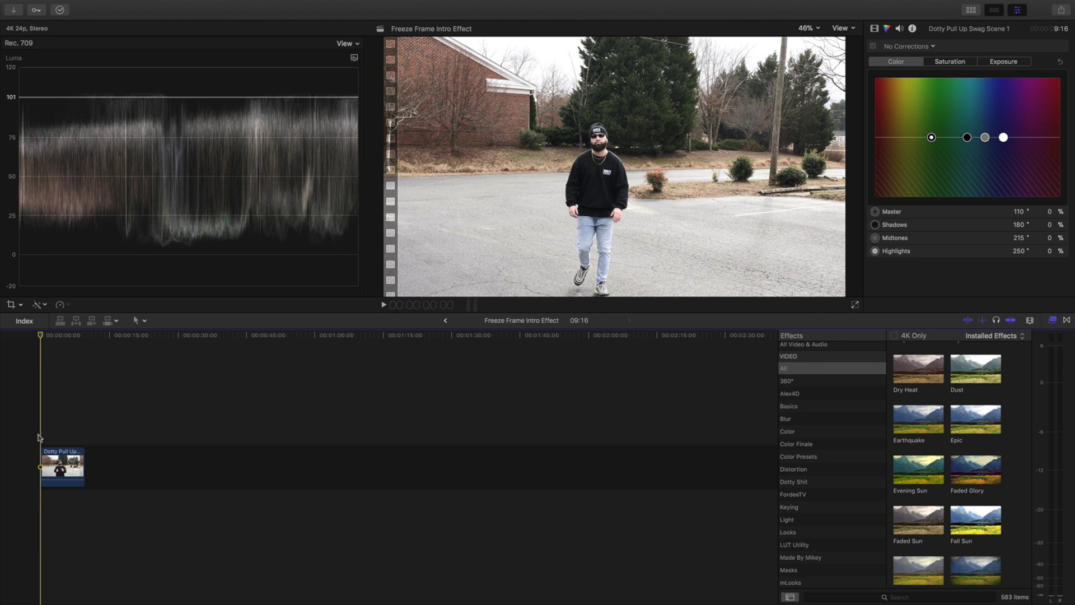
Step: Add a Hold freeze frame to the Dotty Pull Up Swag Scene 1 clip at 3:17, on the thumbs-up pose
{"action": "key", "text": "super+equal"}
{"action": "key", "text": "space"}
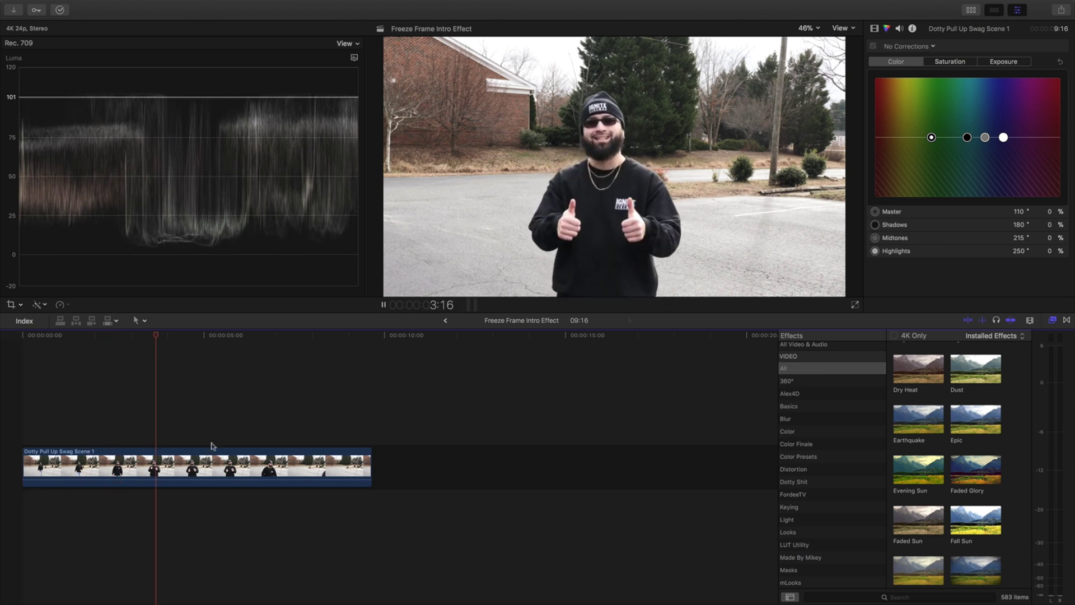
{"action": "key", "text": "space"}
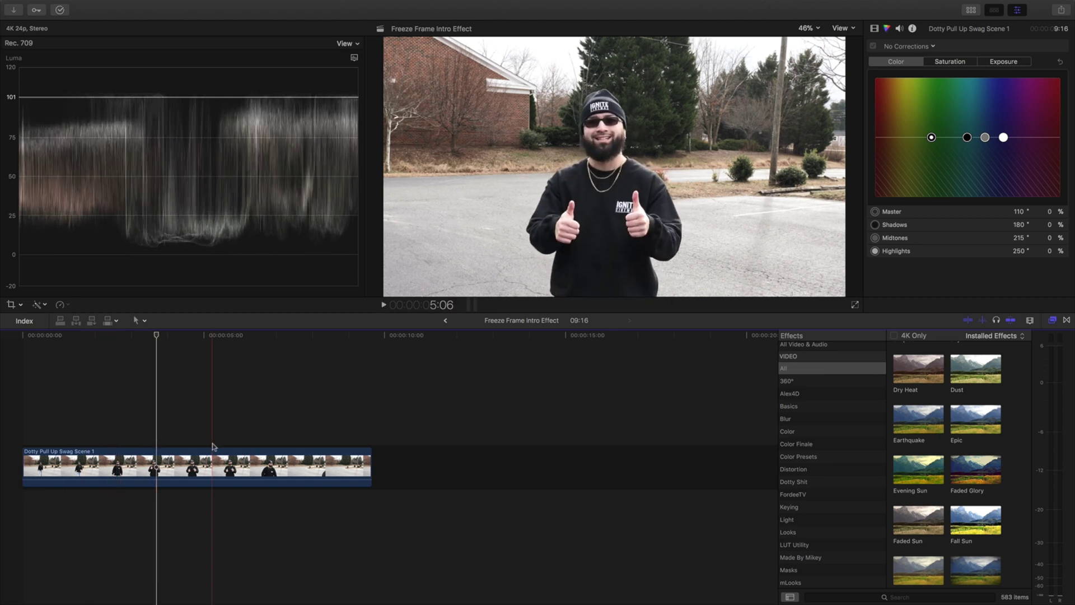
{"action": "key", "text": "s"}
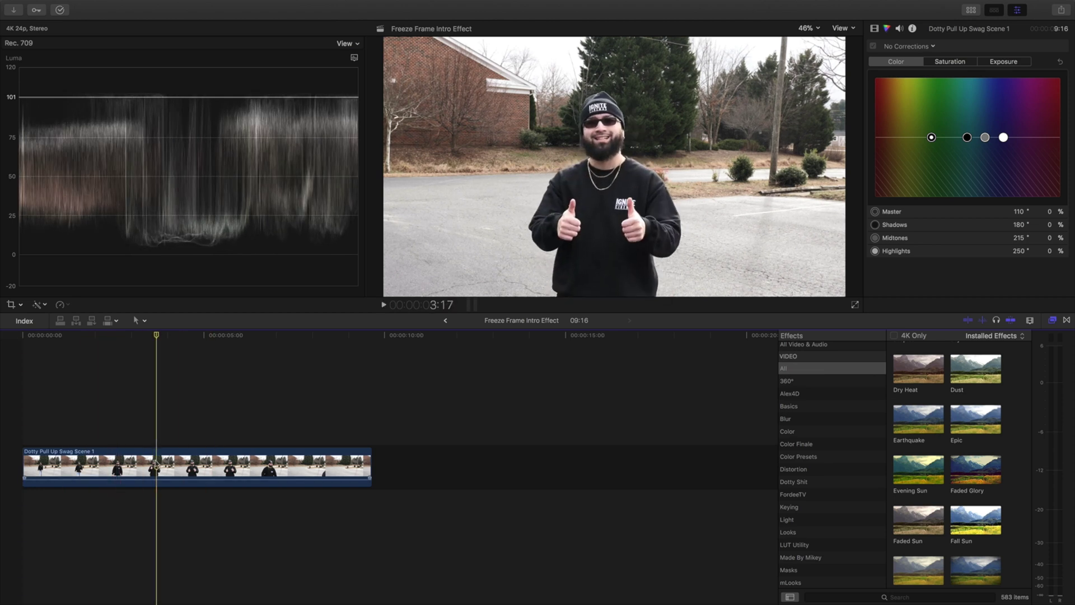
{"action": "left_click", "coordinate": [157, 460]}
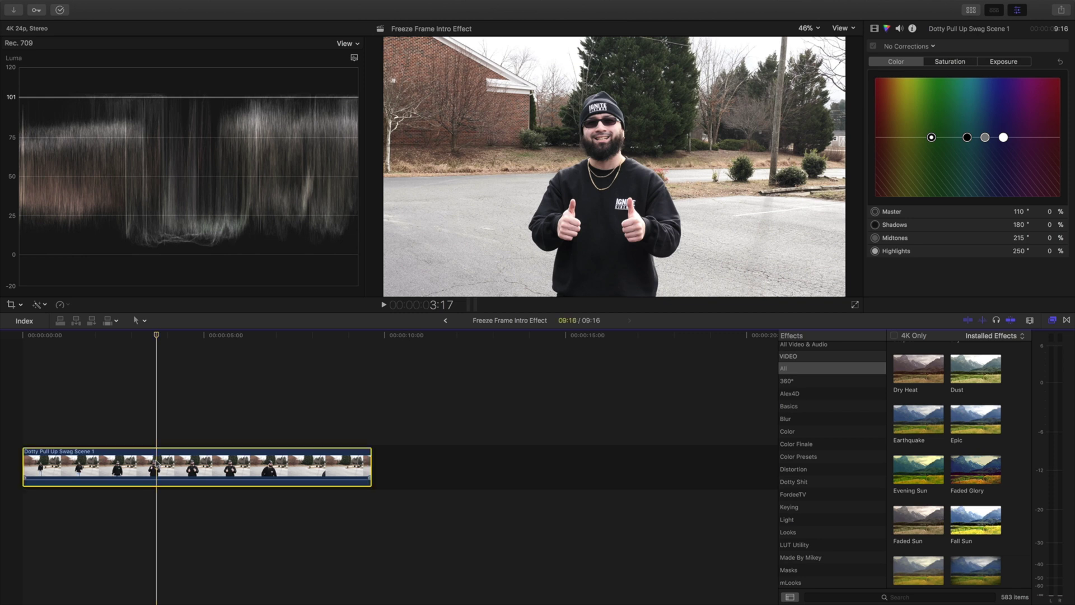
{"action": "left_click", "coordinate": [69, 306]}
{"action": "left_click", "coordinate": [69, 305]}
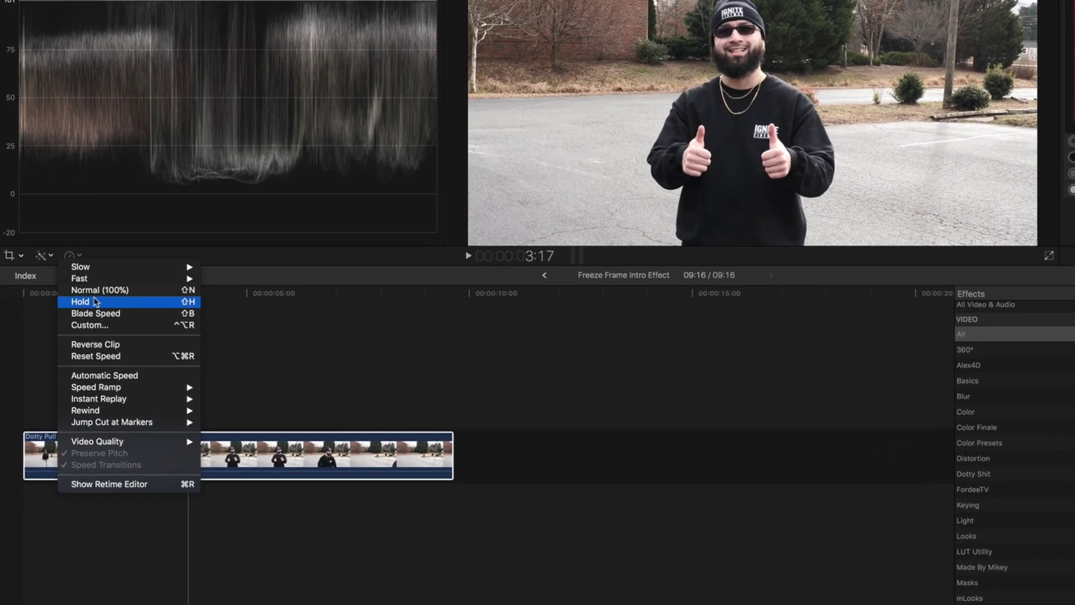
{"action": "left_click", "coordinate": [99, 289]}
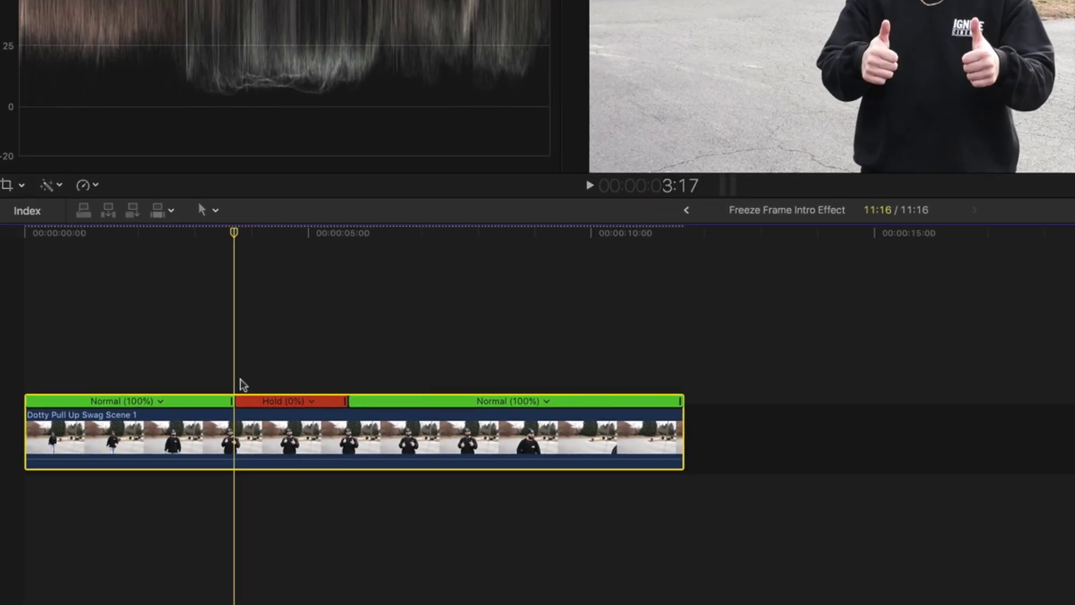
Step: Extend the clip's Hold segment so the freeze frame ends at about 11:16
{"action": "key", "text": "space"}
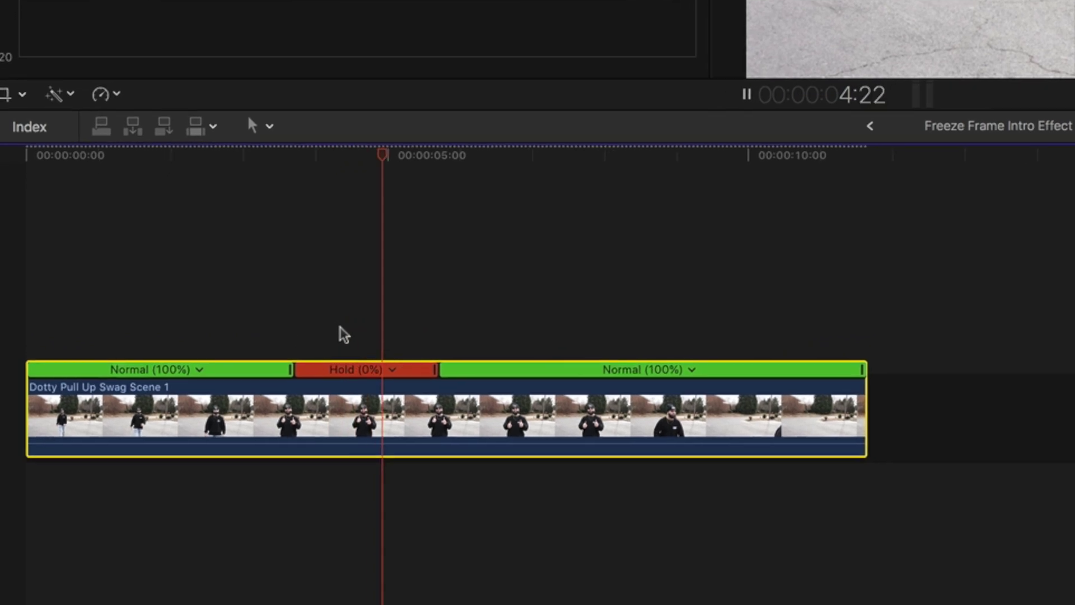
{"action": "key", "text": "space"}
{"action": "key", "text": "super+7"}
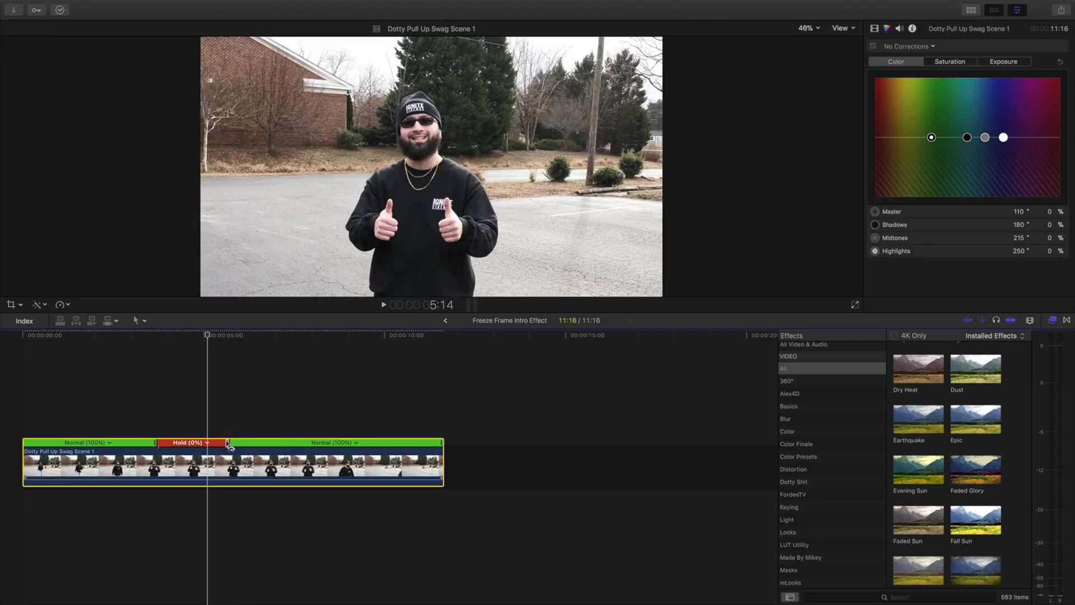
{"action": "left_click_drag", "start_coordinate": [442, 368], "coordinate": [533, 372]}
{"action": "left_click_drag", "start_coordinate": [275, 444], "coordinate": [486, 443]}
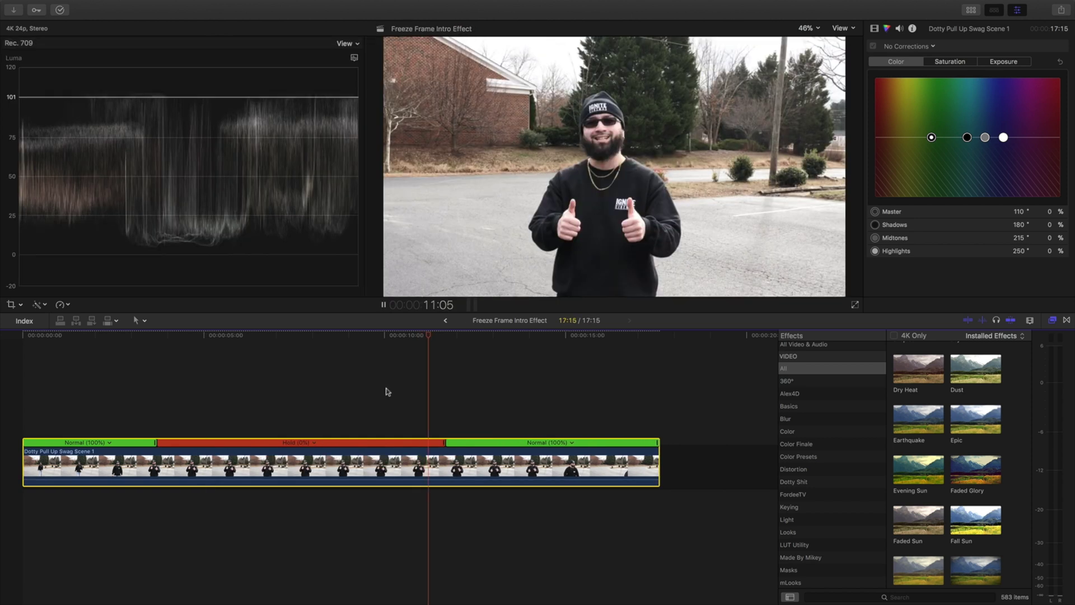
{"action": "key", "text": "space"}
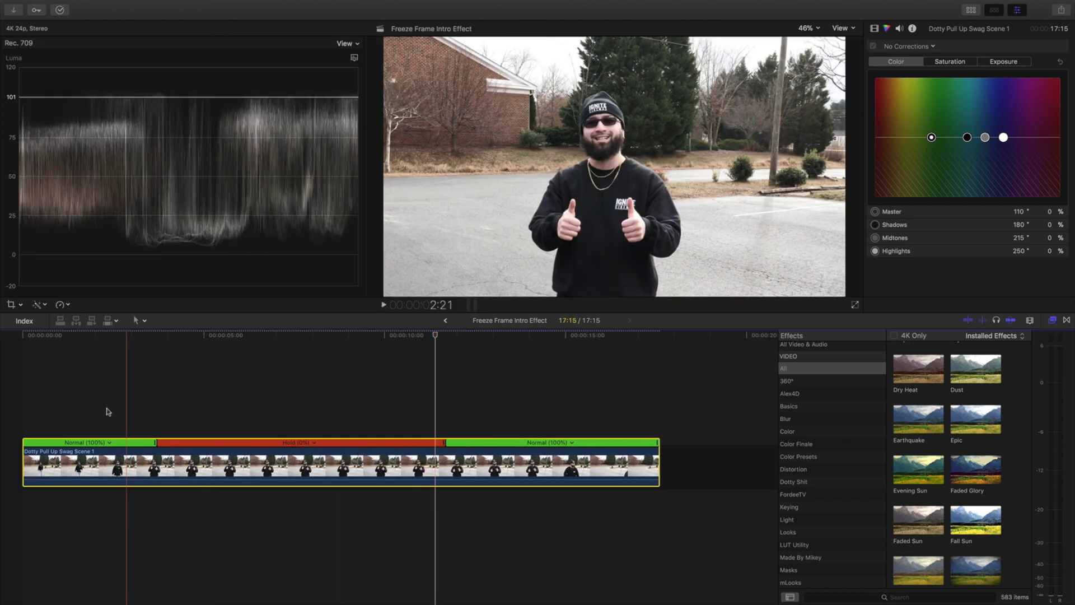
Step: Duplicate the retimed clip directly beneath the original, with both starting at the beginning of the timeline
{"action": "left_click", "coordinate": [23, 407]}
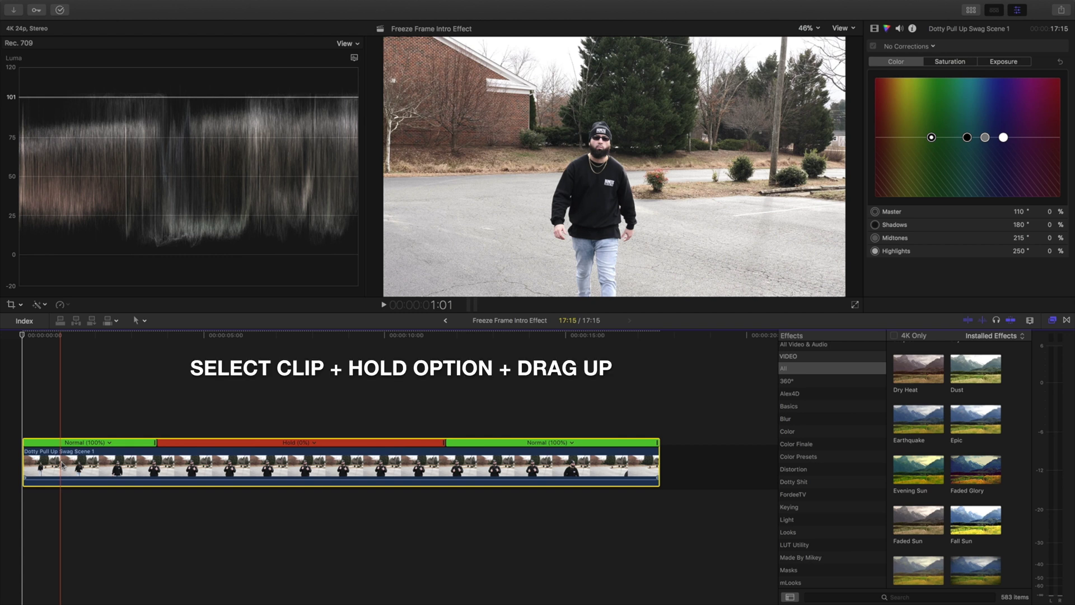
{"action": "left_click_drag", "start_coordinate": [61, 464], "coordinate": [79, 525]}
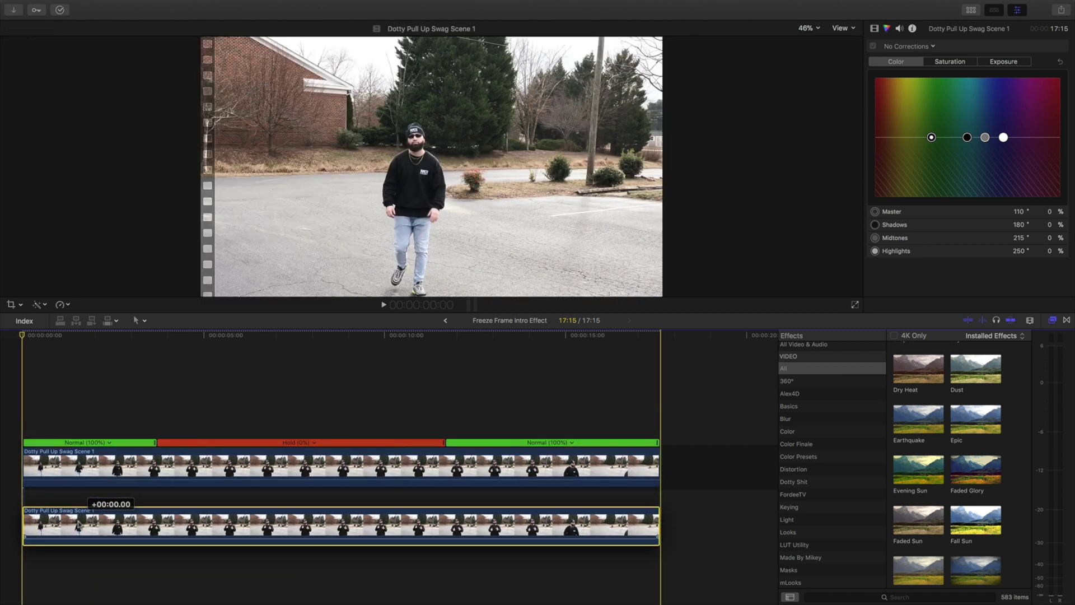
{"action": "mouse_move", "coordinate": [79, 524]}
{"action": "left_mouse_down"}
{"action": "mouse_move", "coordinate": [76, 451]}
{"action": "mouse_move", "coordinate": [76, 509]}
{"action": "left_mouse_up"}
{"action": "key", "text": "super+7"}
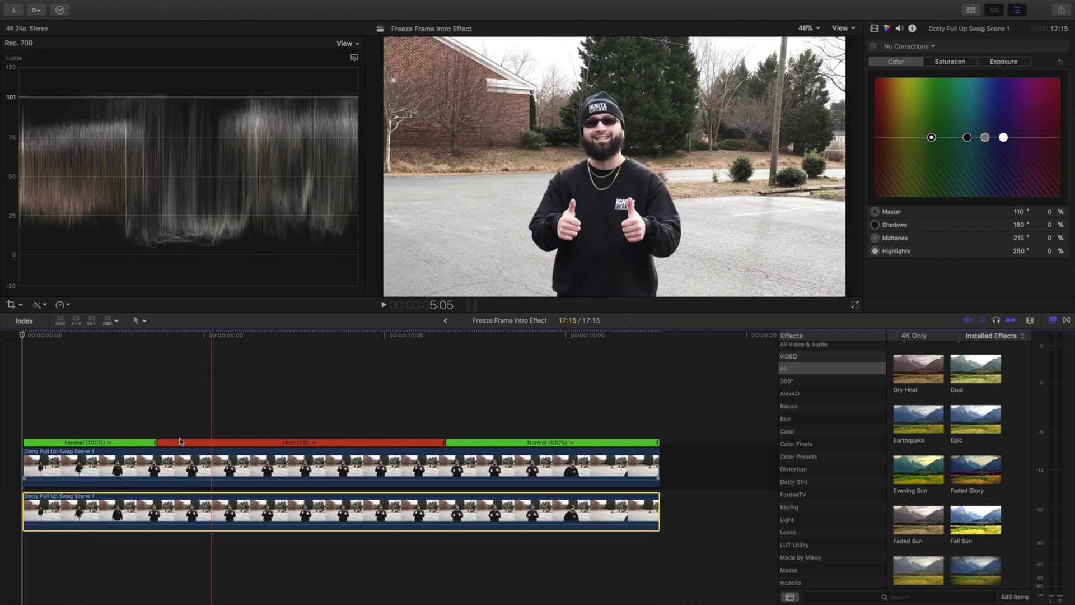
Step: Apply the Draw Mask effect to the upper clip at the start of the freeze frame, 3:17
{"action": "left_click", "coordinate": [157, 419]}
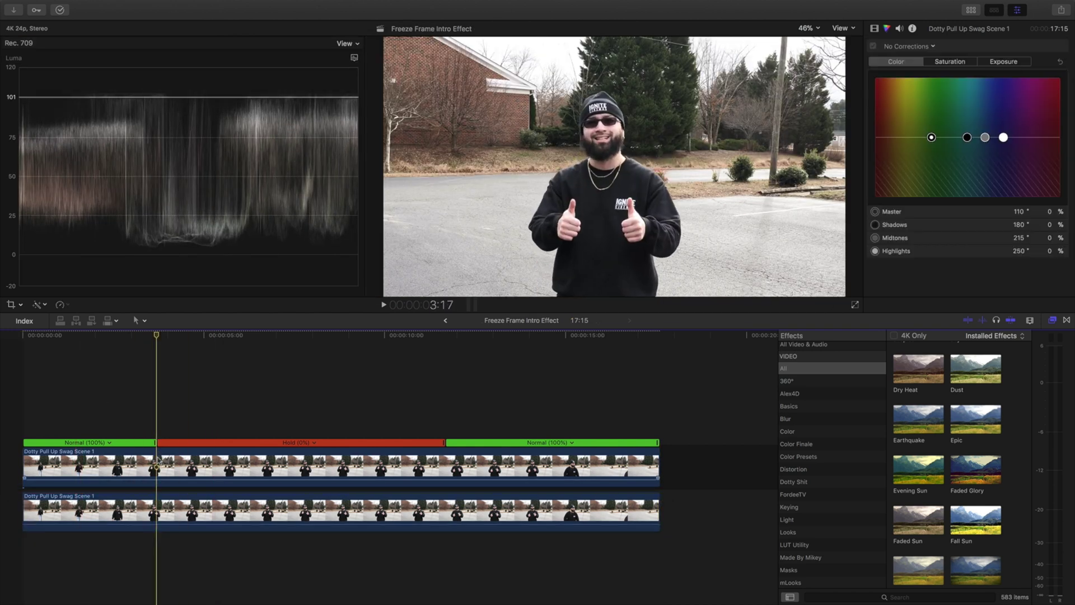
{"action": "left_click", "coordinate": [159, 460]}
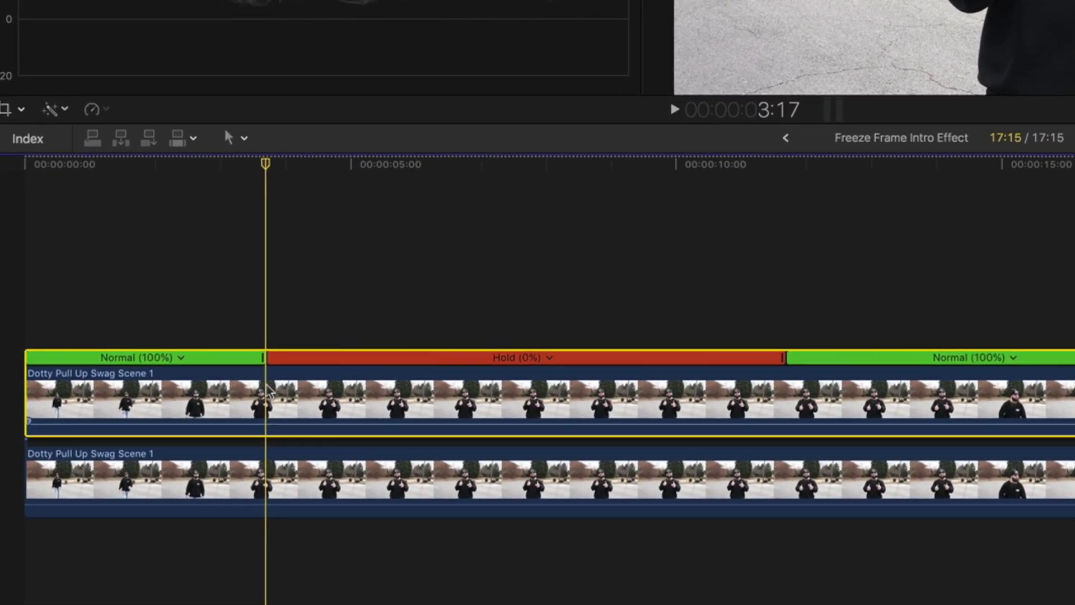
{"action": "scroll", "coordinate": [808, 409], "scroll_direction": "down", "scroll_amount": 3}
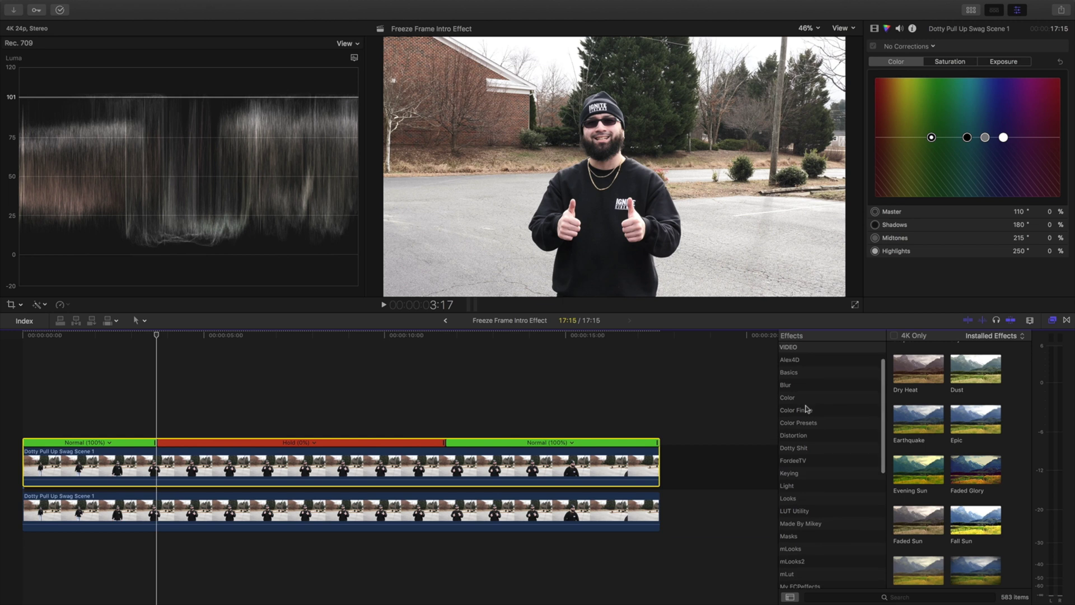
{"action": "left_click", "coordinate": [793, 499]}
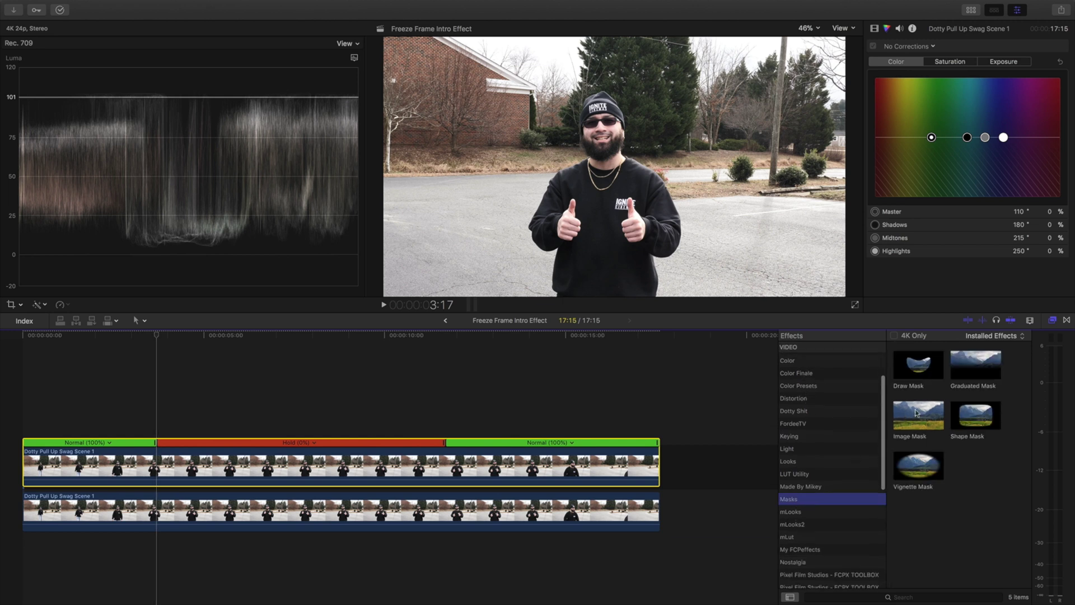
{"action": "mouse_move", "coordinate": [910, 379]}
{"action": "left_mouse_down"}
{"action": "mouse_move", "coordinate": [220, 356]}
{"action": "mouse_move", "coordinate": [188, 455]}
{"action": "left_mouse_up"}
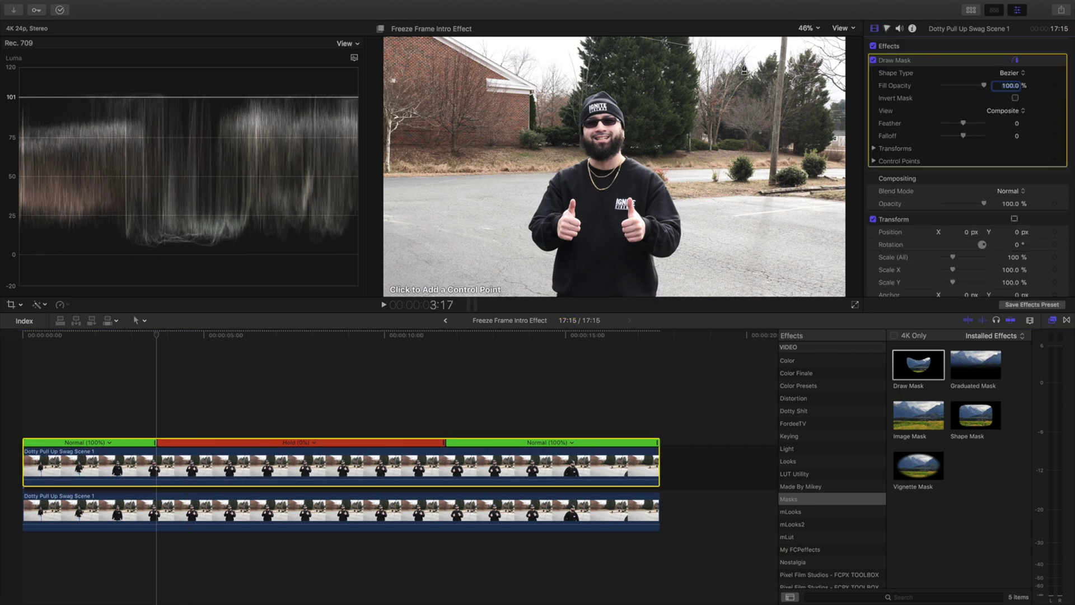
Step: View the frame at 100% and trace mask points from the sweatshirt's bottom hem up the side and around the first sleeve
{"action": "left_click", "coordinate": [805, 29]}
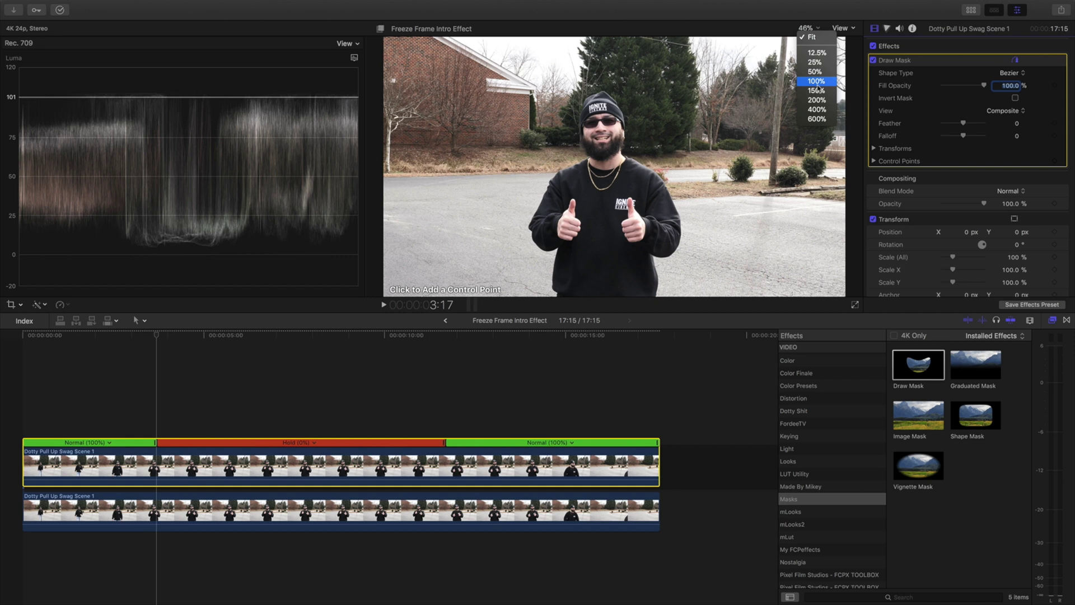
{"action": "left_click", "coordinate": [816, 82]}
{"action": "scroll", "coordinate": [834, 176], "scroll_direction": "down", "scroll_amount": 10}
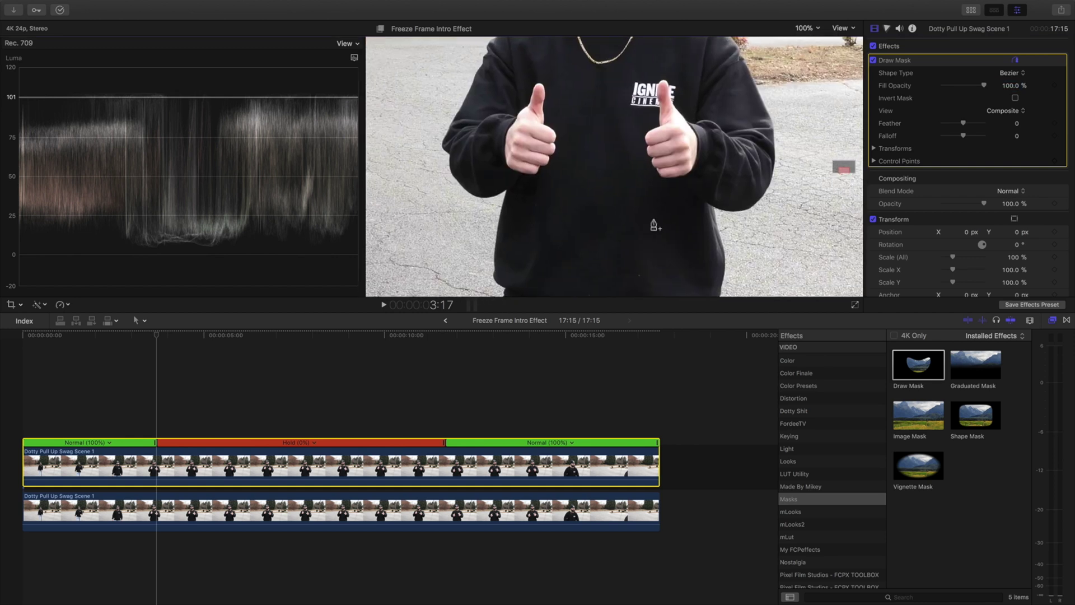
{"action": "left_click", "coordinate": [504, 295]}
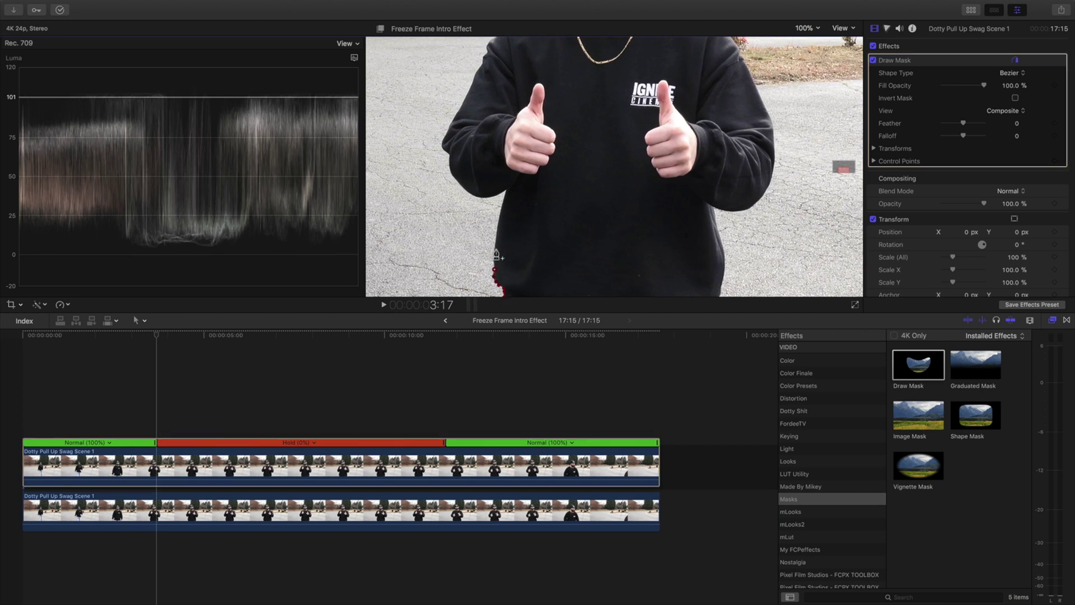
{"action": "left_click", "coordinate": [498, 230]}
{"action": "left_click", "coordinate": [494, 196]}
{"action": "left_click", "coordinate": [488, 197]}
{"action": "left_click", "coordinate": [480, 197]}
{"action": "left_click", "coordinate": [471, 193]}
{"action": "left_click", "coordinate": [461, 183]}
{"action": "left_click", "coordinate": [450, 166]}
{"action": "left_click", "coordinate": [442, 148]}
{"action": "left_click", "coordinate": [443, 140]}
{"action": "left_click", "coordinate": [451, 125]}
{"action": "left_click", "coordinate": [462, 101]}
Step: Continue the mask outline over the shoulder and neck and around the man's beanie and face
{"action": "scroll", "coordinate": [480, 51], "scroll_direction": "up", "scroll_amount": 5}
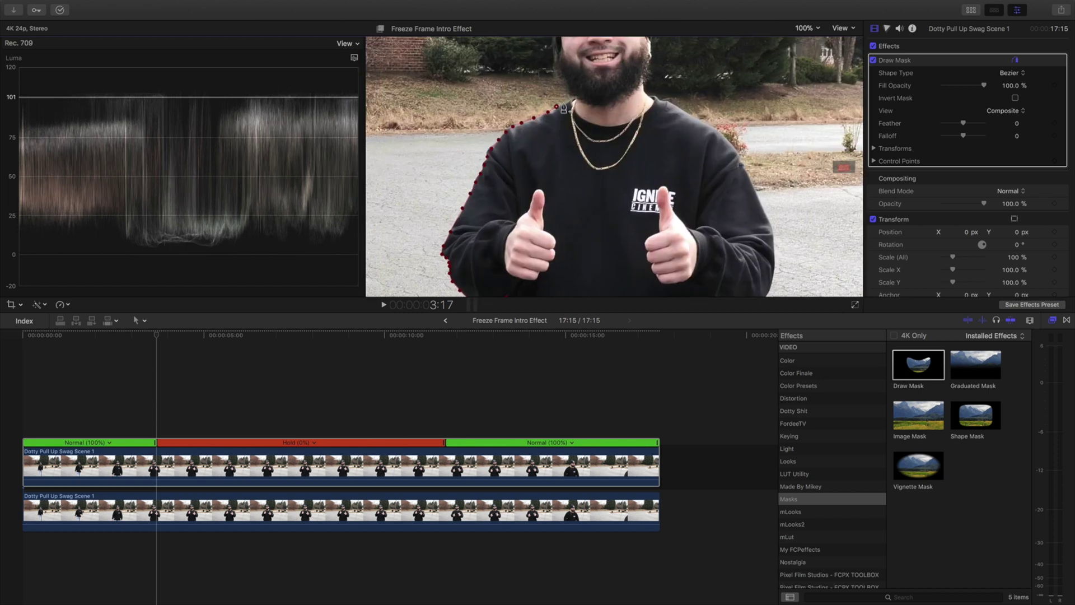
{"action": "left_click", "coordinate": [567, 102]}
{"action": "left_click", "coordinate": [574, 96]}
{"action": "scroll", "coordinate": [573, 97], "scroll_direction": "up", "scroll_amount": 4}
{"action": "left_click", "coordinate": [507, 146]}
{"action": "left_click", "coordinate": [500, 131]}
{"action": "left_click", "coordinate": [497, 117]}
{"action": "left_click", "coordinate": [495, 86]}
{"action": "scroll", "coordinate": [493, 84], "scroll_direction": "up", "scroll_amount": 3}
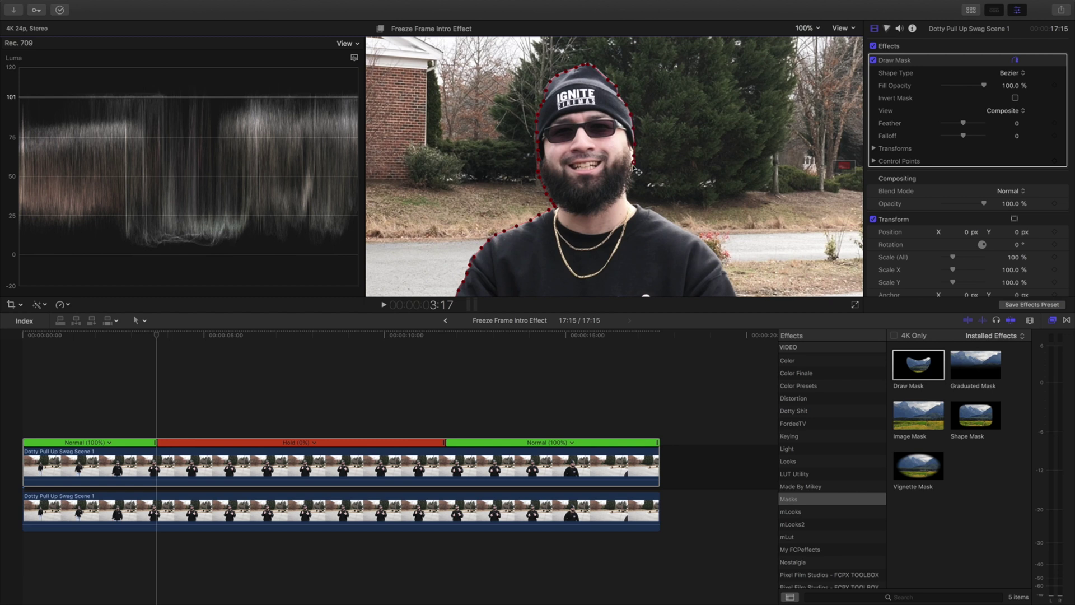
Step: Trace the mask down the other arm and torso, close it along the frame's lower edge, and fit the frame in view
{"action": "scroll", "coordinate": [847, 175], "scroll_direction": "down", "scroll_amount": 5}
{"action": "scroll", "coordinate": [830, 175], "scroll_direction": "down", "scroll_amount": 3}
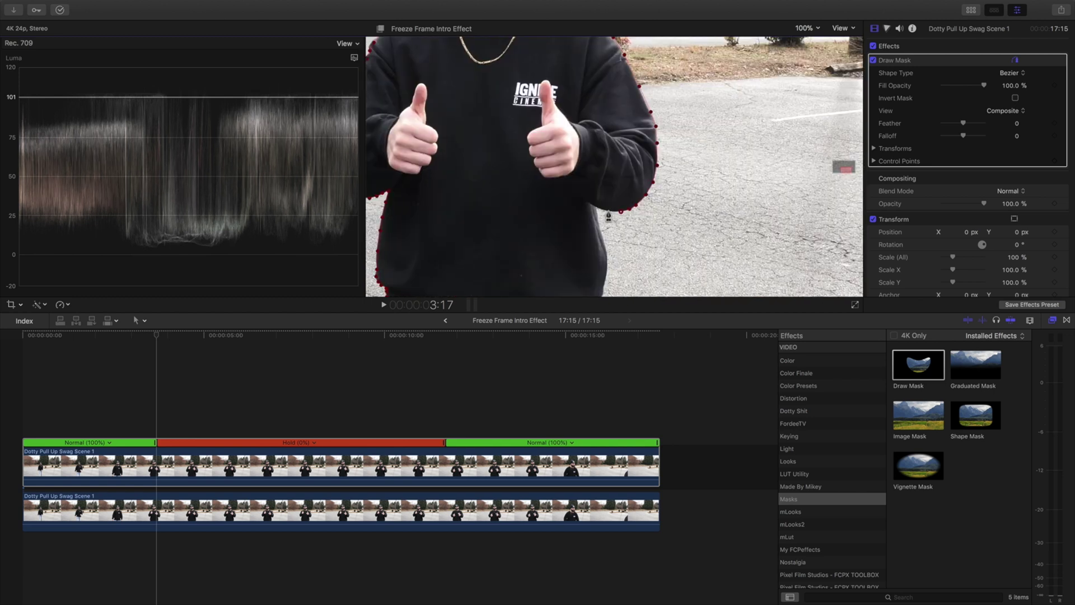
{"action": "left_click", "coordinate": [605, 258]}
{"action": "left_click", "coordinate": [606, 285]}
{"action": "scroll", "coordinate": [844, 168], "scroll_direction": "left", "scroll_amount": 1}
{"action": "left_click", "coordinate": [623, 290]}
{"action": "left_click", "coordinate": [402, 295]}
{"action": "left_click", "coordinate": [807, 28]}
{"action": "left_click", "coordinate": [805, 41]}
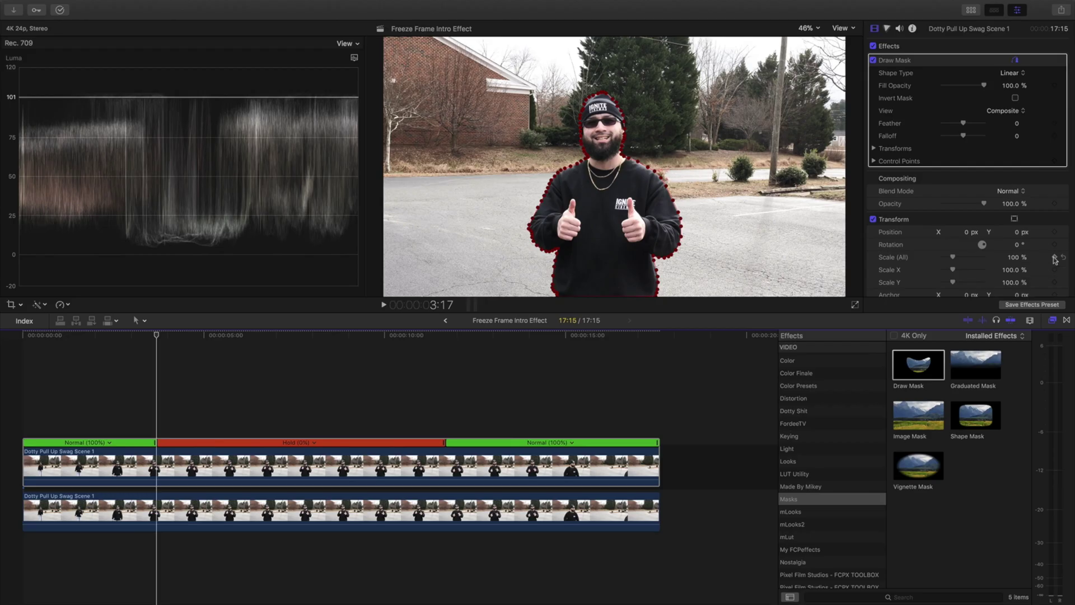
Step: Keyframe the masked clip's Scale (All) at 100% at 3:17 and raise it to 138% at 11:16
{"action": "left_click", "coordinate": [1054, 257]}
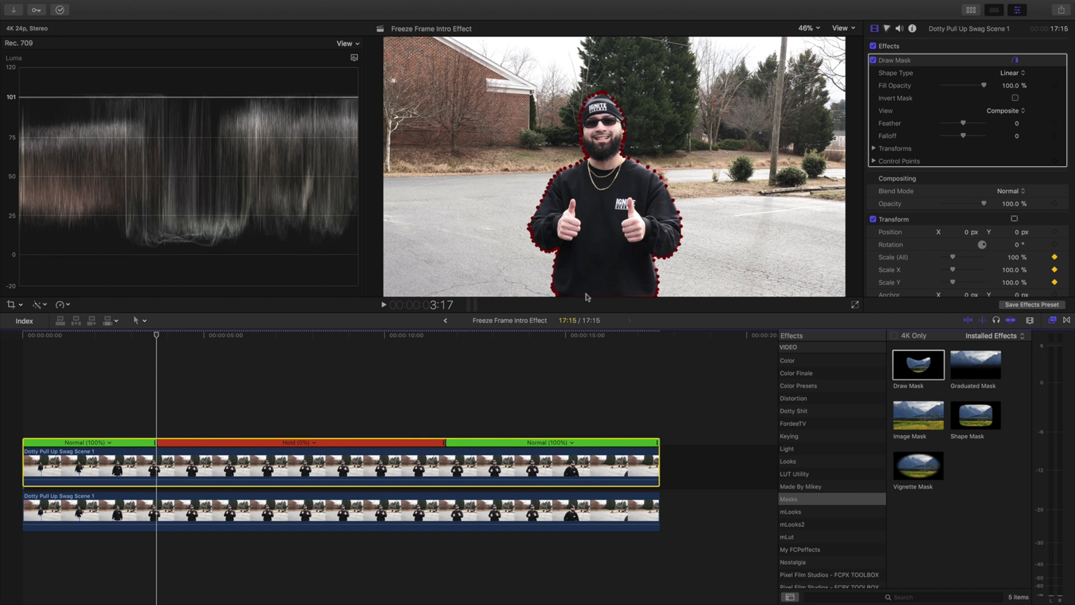
{"action": "left_click", "coordinate": [242, 336]}
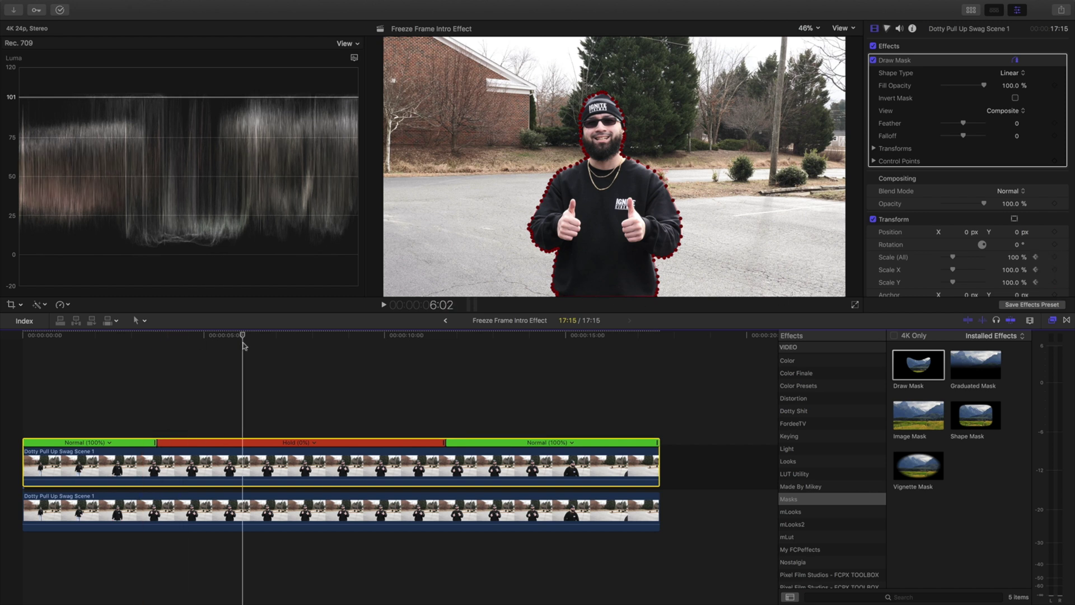
{"action": "left_click_drag", "start_coordinate": [244, 345], "coordinate": [444, 349]}
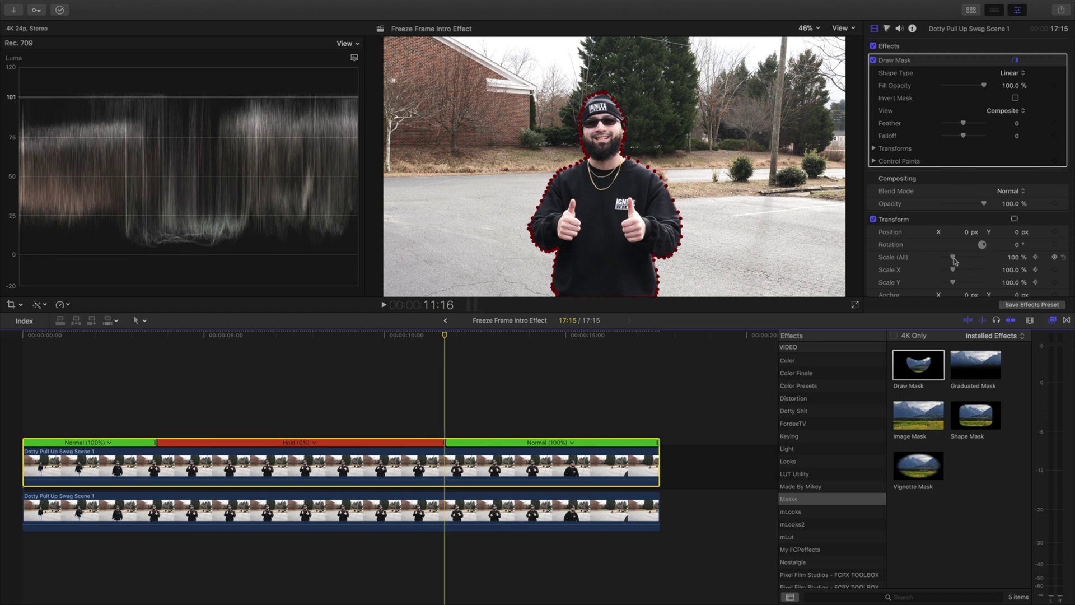
{"action": "left_click_drag", "start_coordinate": [955, 259], "coordinate": [959, 261]}
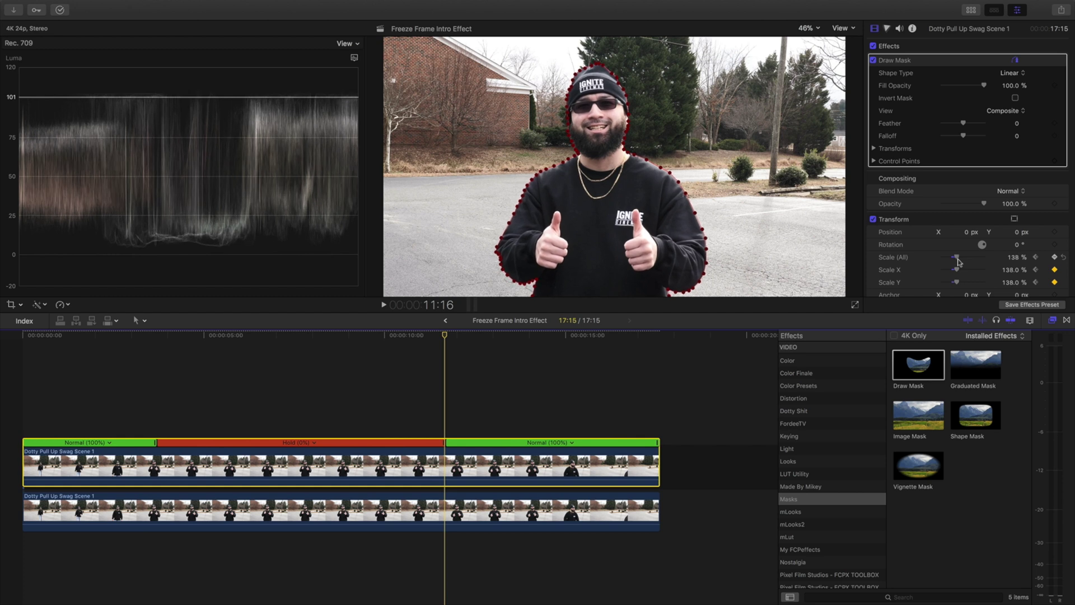
Step: Play the sequence from the start to review the masked man scaling up during the freeze frame
{"action": "key", "text": "Home"}
{"action": "key", "text": "space"}
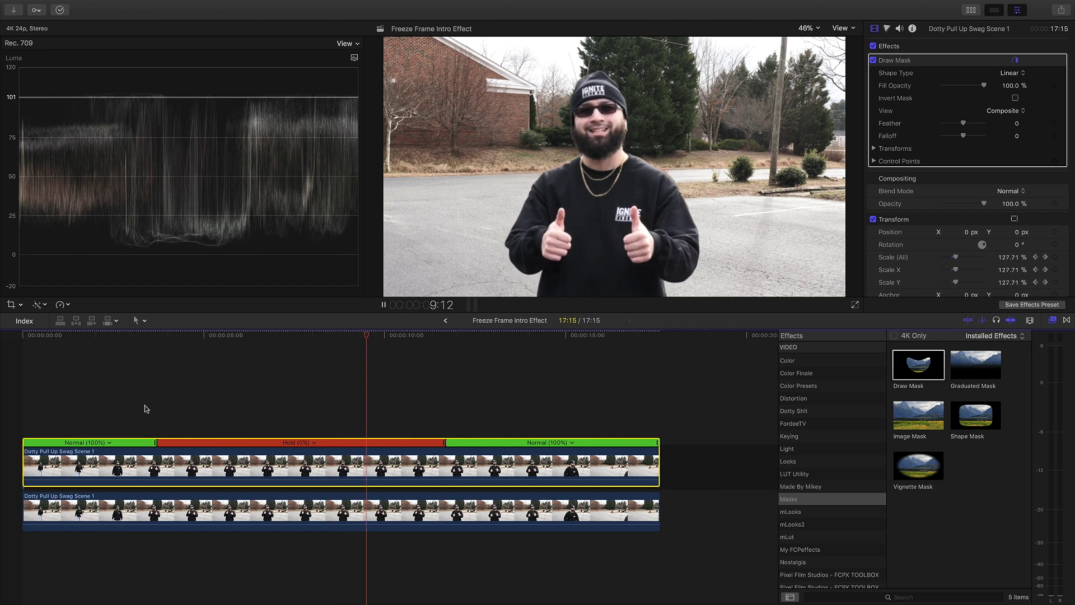
{"action": "key", "text": "space"}
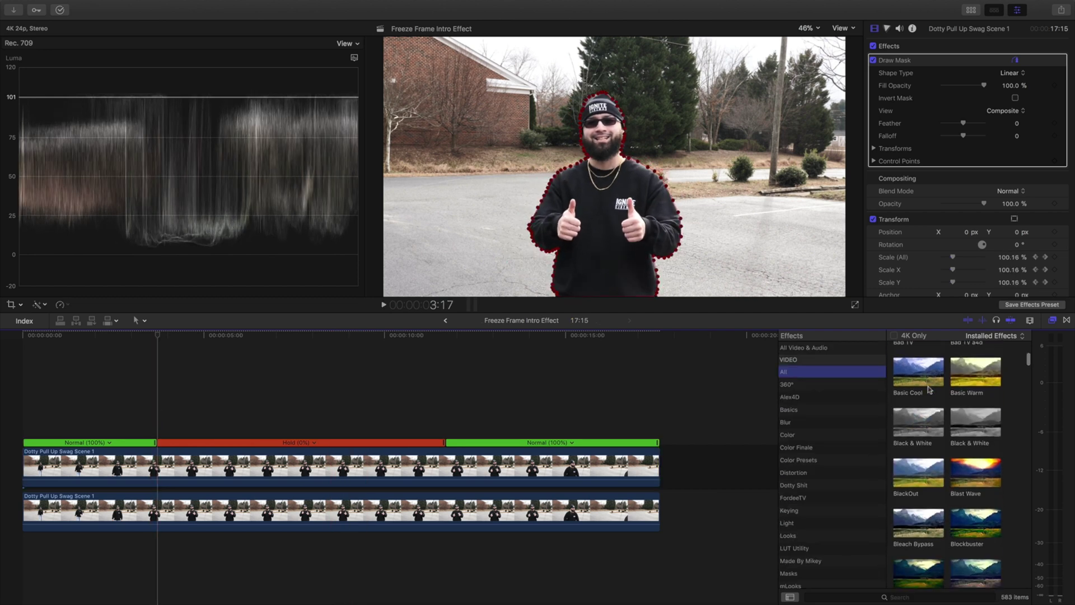
Step: Cut the upper clip with the Blade tool at the start of the freeze frame, 3:17
{"action": "left_click", "coordinate": [158, 464]}
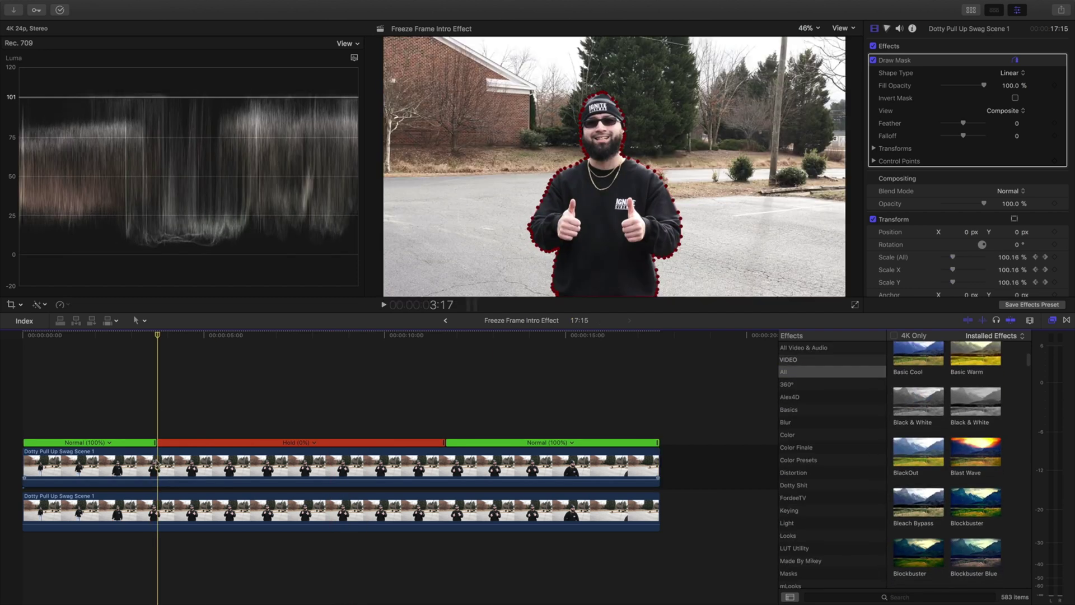
{"action": "key", "text": "b"}
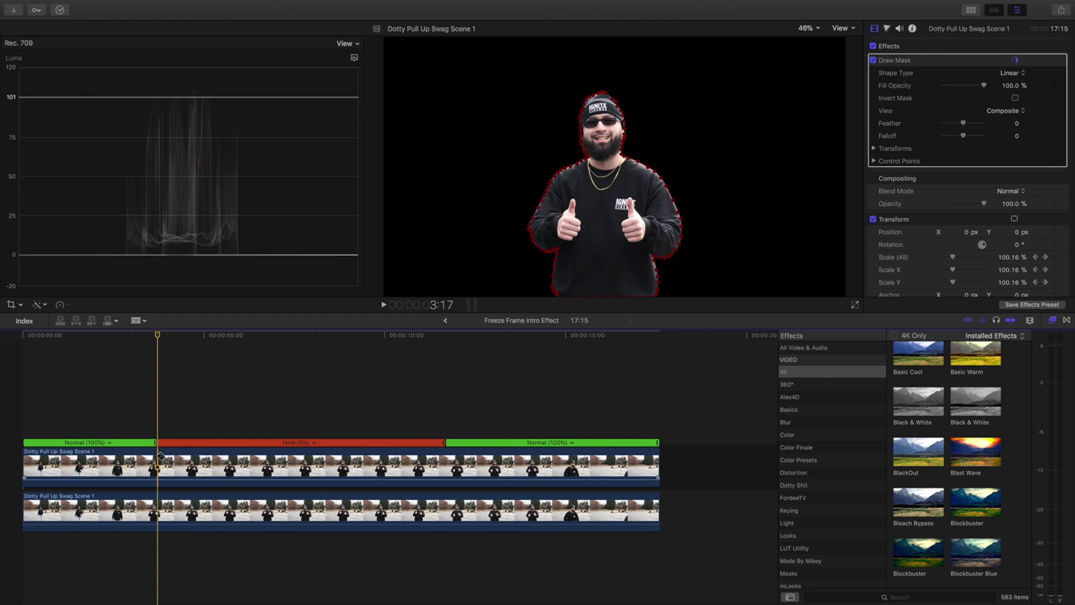
{"action": "left_click", "coordinate": [159, 456]}
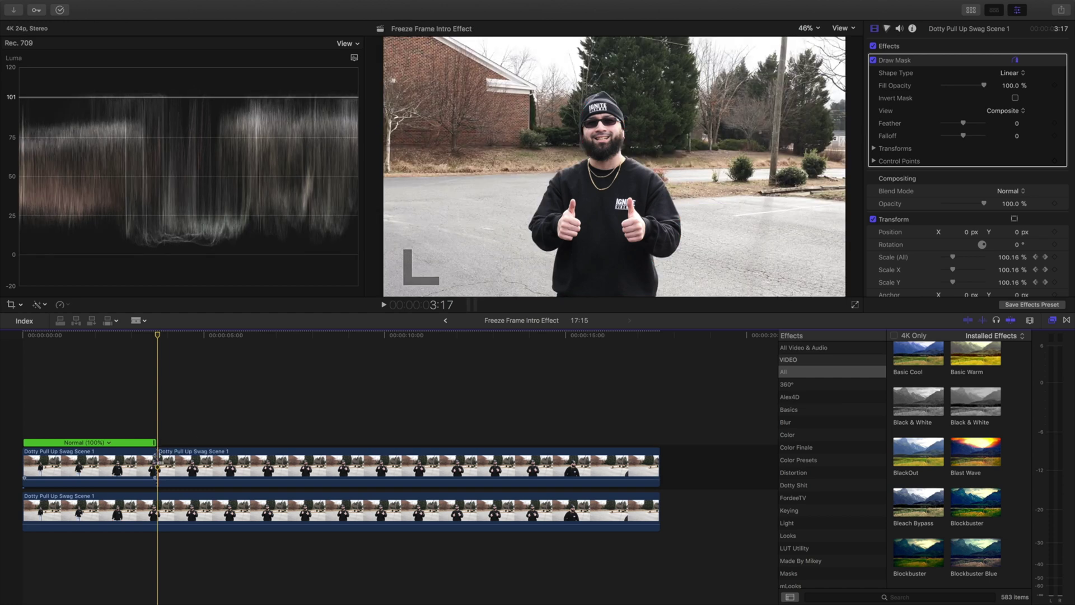
{"action": "key", "text": "a"}
Step: Apply the Earthquake effect to the upper freeze-frame clip and play from the cut to review the shake
{"action": "left_click", "coordinate": [209, 457]}
{"action": "scroll", "coordinate": [918, 453], "scroll_direction": "down", "scroll_amount": 10}
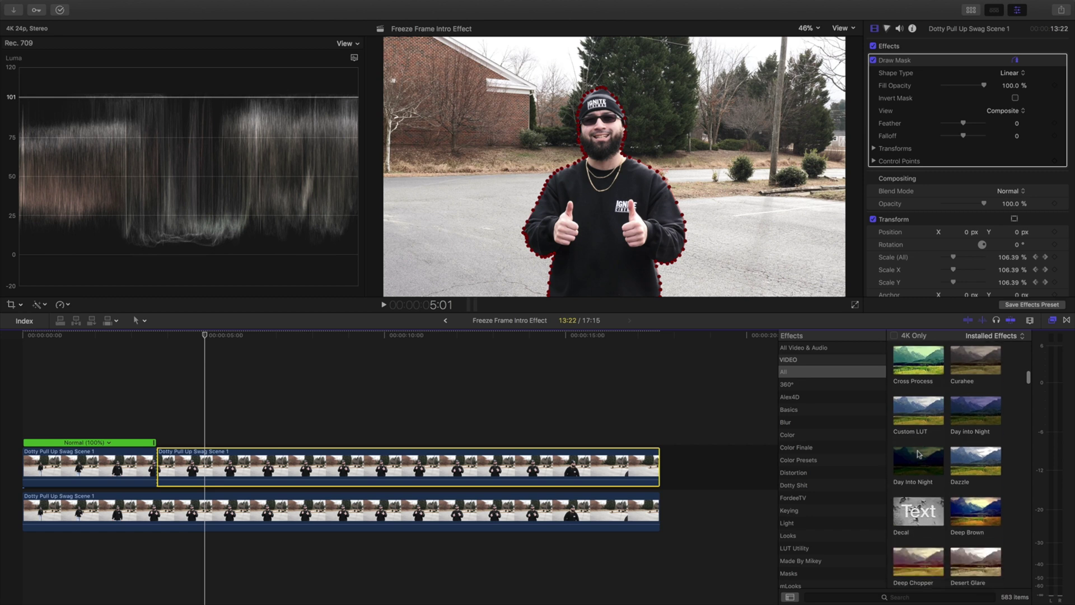
{"action": "scroll", "coordinate": [919, 454], "scroll_direction": "down", "scroll_amount": 5}
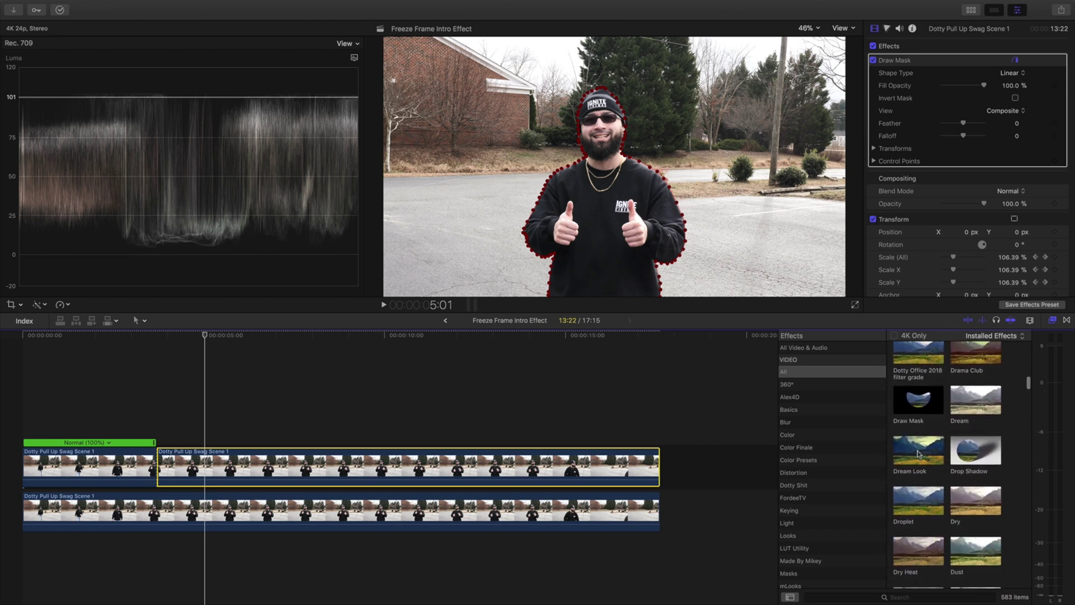
{"action": "scroll", "coordinate": [919, 454], "scroll_direction": "down", "scroll_amount": 3}
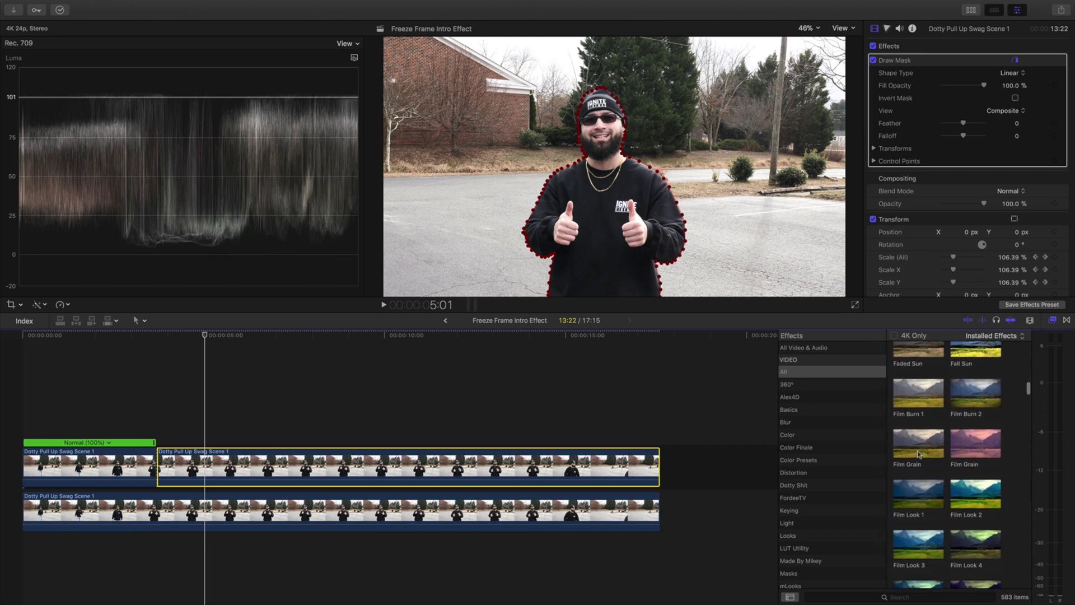
{"action": "left_click_drag", "start_coordinate": [918, 453], "coordinate": [259, 464]}
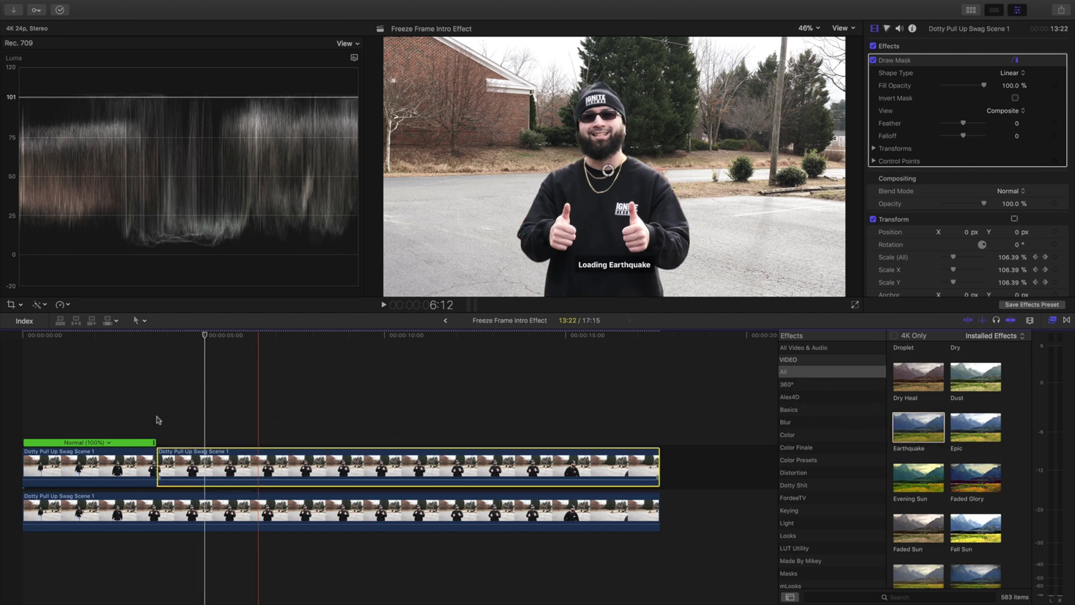
{"action": "left_click", "coordinate": [157, 420]}
{"action": "key", "text": "space"}
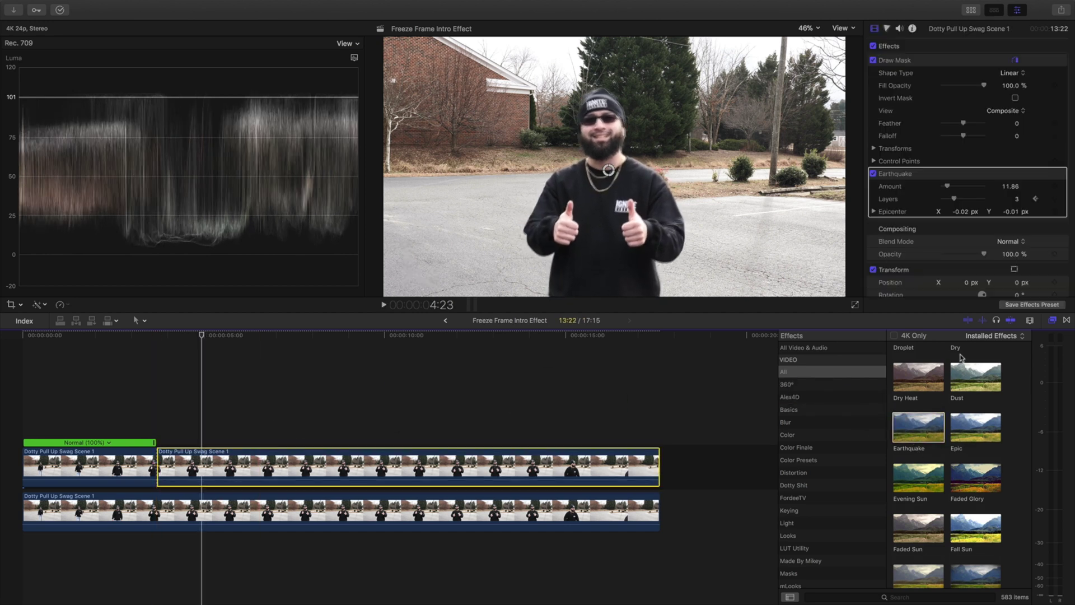
Step: Apply the VLFfx Channel Split effect to the upper freeze-frame clip and play the sequence to review it
{"action": "scroll", "coordinate": [937, 421], "scroll_direction": "down", "scroll_amount": 8}
{"action": "scroll", "coordinate": [935, 421], "scroll_direction": "down", "scroll_amount": 10}
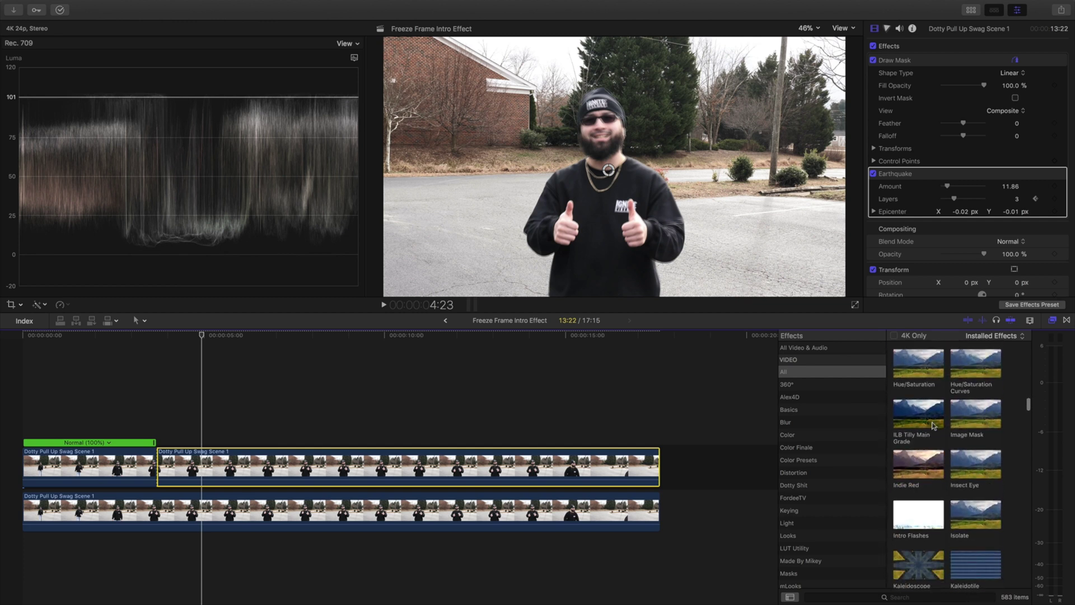
{"action": "scroll", "coordinate": [933, 425], "scroll_direction": "down", "scroll_amount": 10}
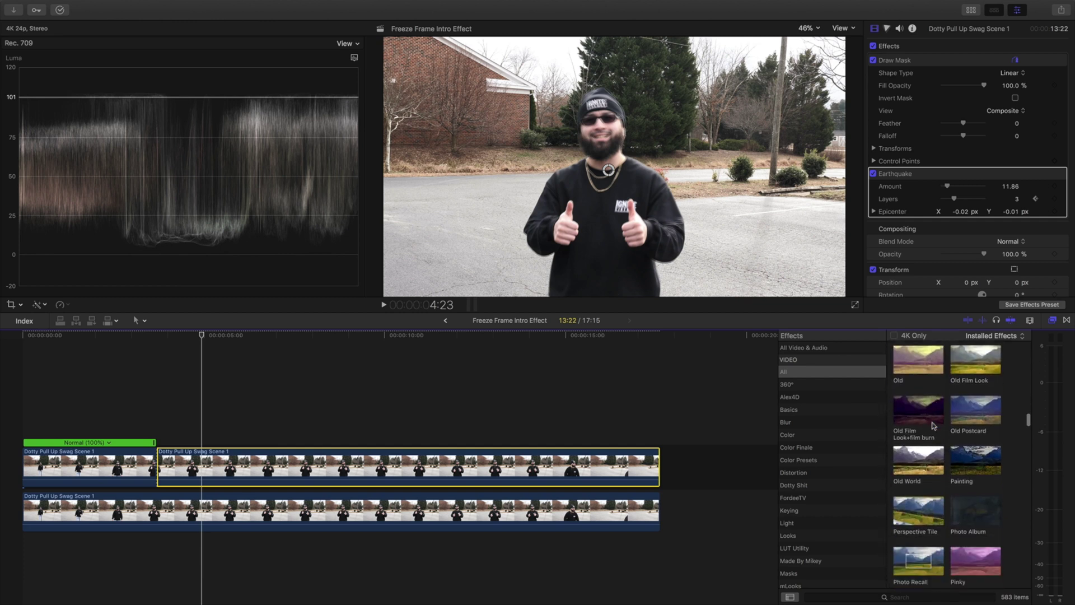
{"action": "scroll", "coordinate": [934, 425], "scroll_direction": "down", "scroll_amount": 10}
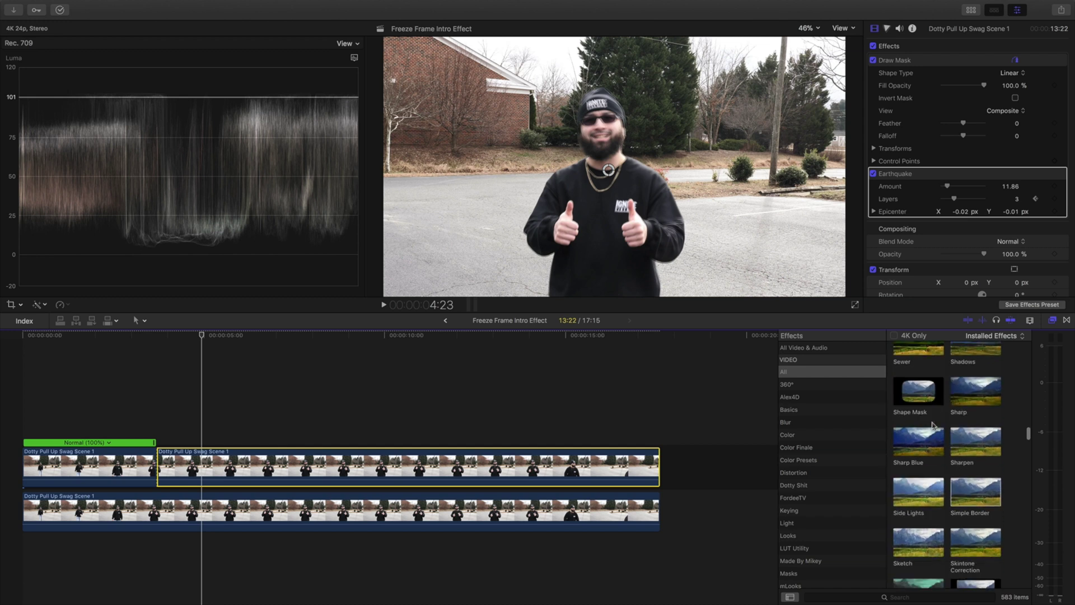
{"action": "scroll", "coordinate": [933, 425], "scroll_direction": "down", "scroll_amount": 10}
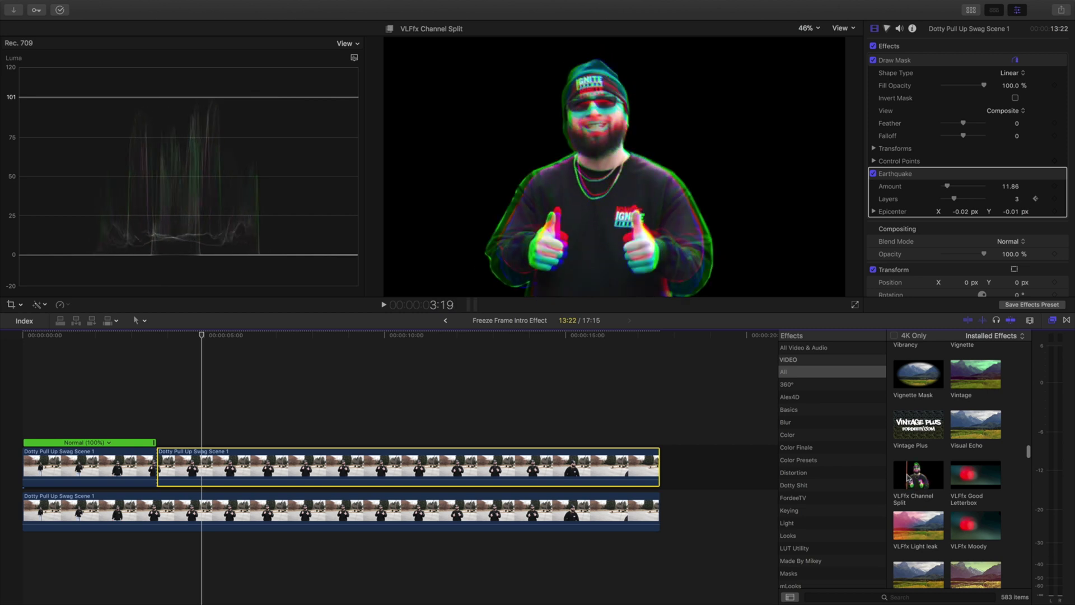
{"action": "left_click_drag", "start_coordinate": [910, 475], "coordinate": [272, 444]}
{"action": "key", "text": "space"}
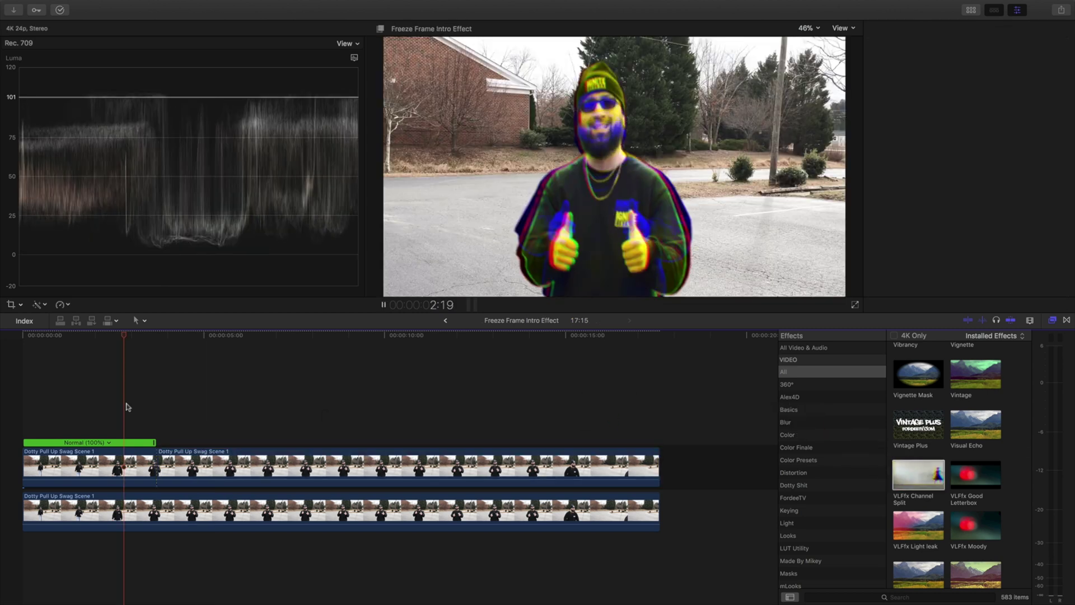
{"action": "key", "text": "space"}
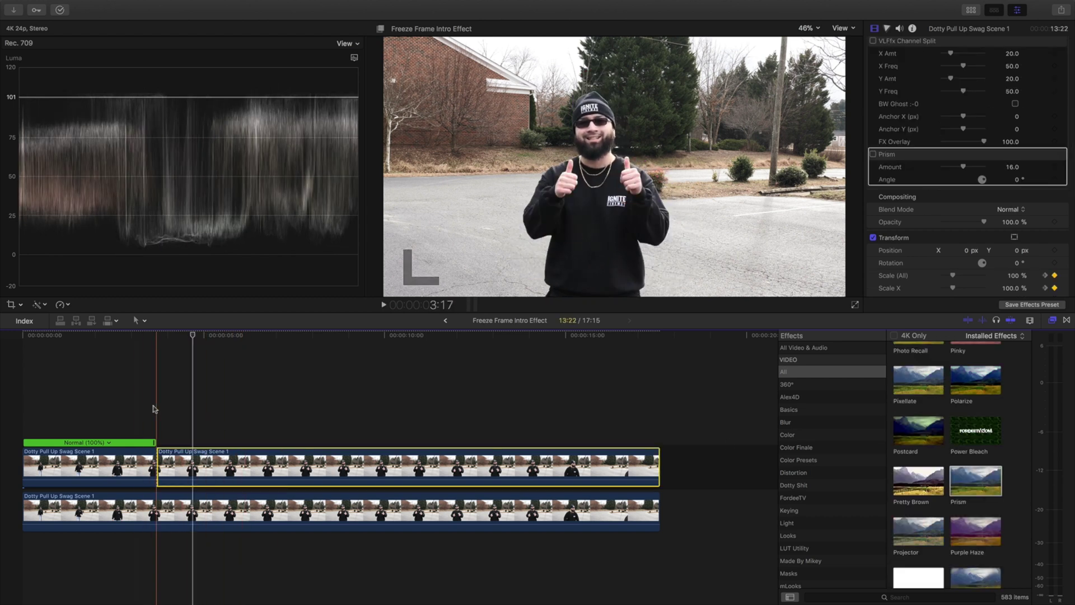
Step: Place a Basic Title above the upper clip at the start of the freeze frame, 3:17, with the text IGNITE
{"action": "key", "text": "n"}
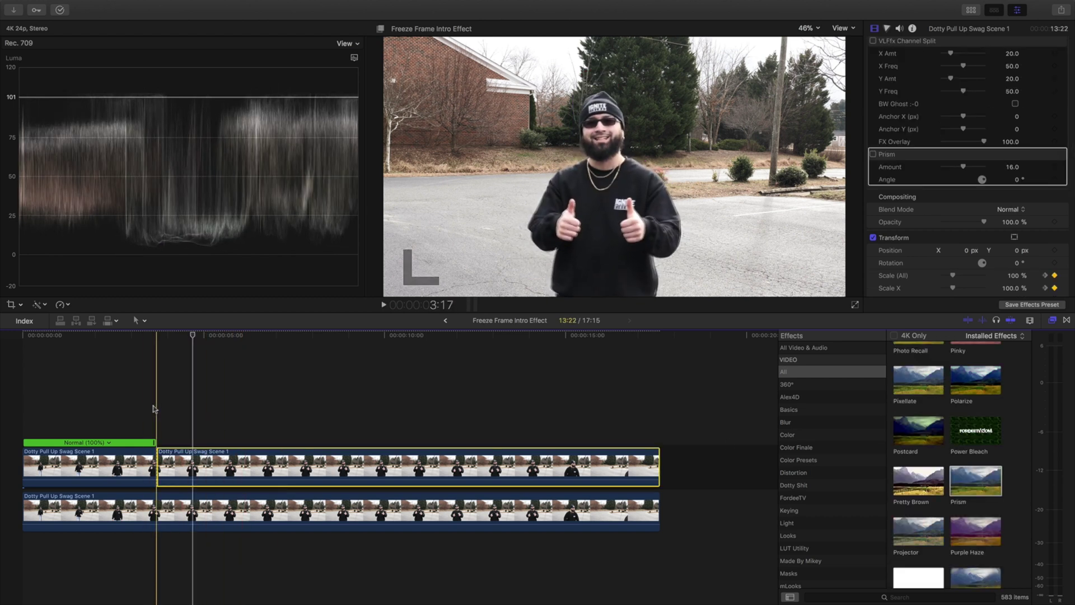
{"action": "left_click", "coordinate": [970, 10]}
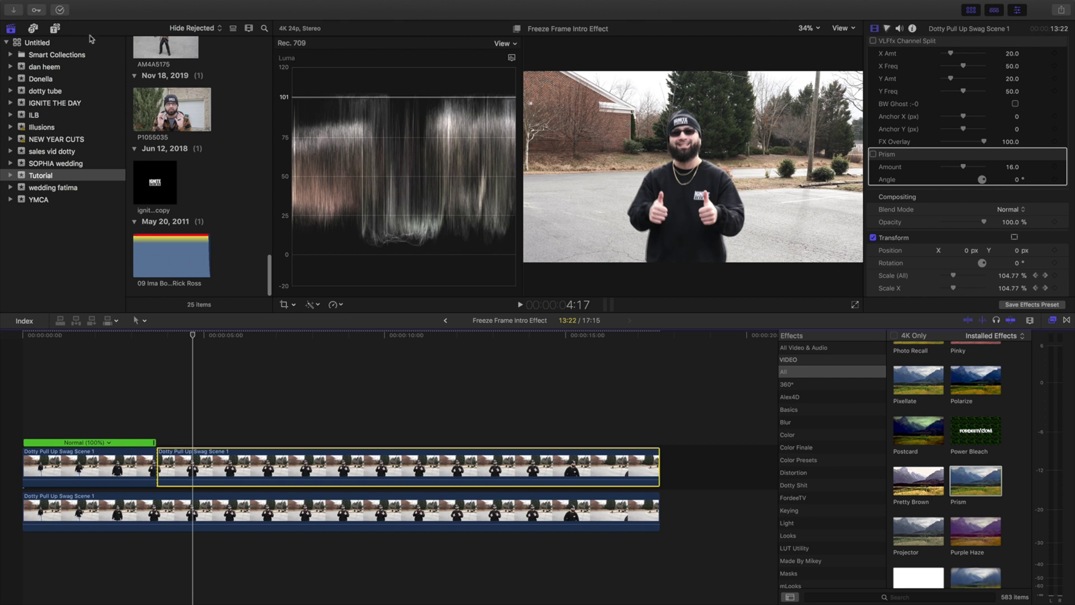
{"action": "left_click", "coordinate": [54, 28]}
{"action": "scroll", "coordinate": [173, 137], "scroll_direction": "down", "scroll_amount": 2}
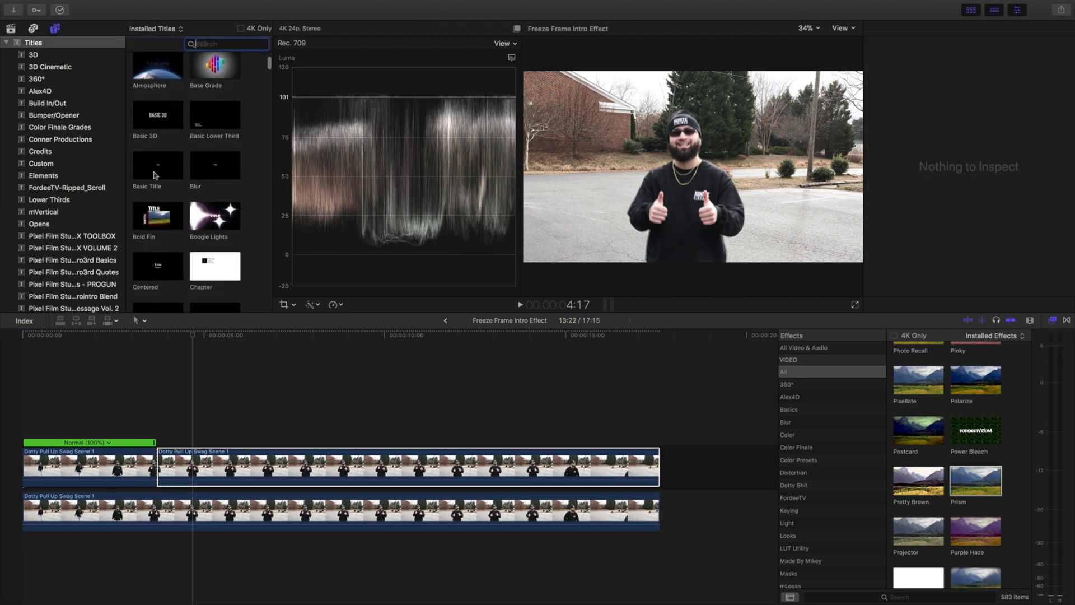
{"action": "left_click_drag", "start_coordinate": [155, 171], "coordinate": [167, 431]}
{"action": "left_click", "coordinate": [972, 10]}
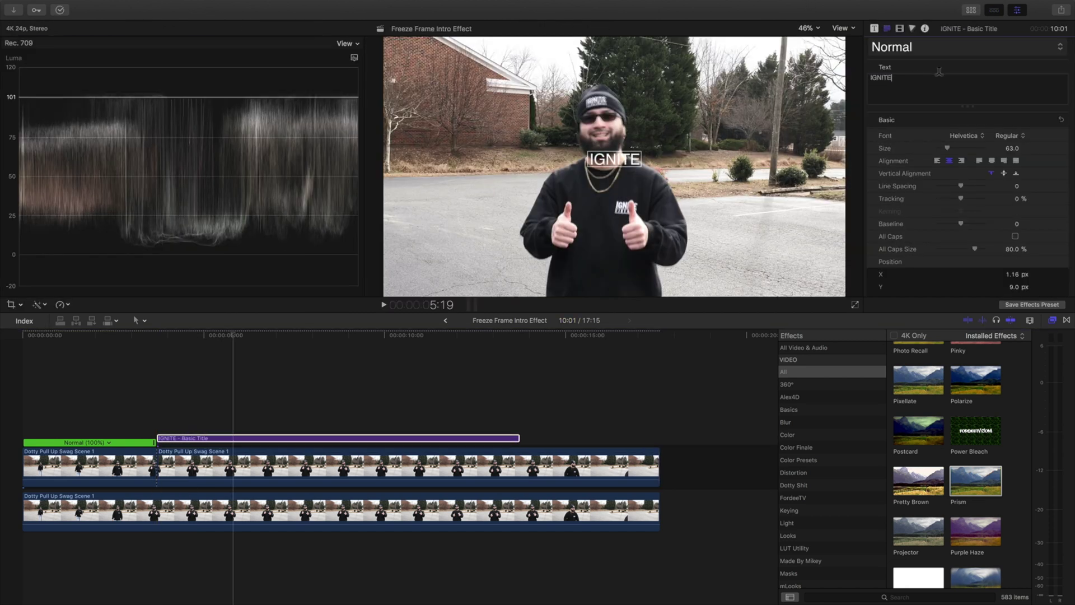
Step: Open the font style choices for the IGNITE title text
{"action": "left_click", "coordinate": [1008, 136]}
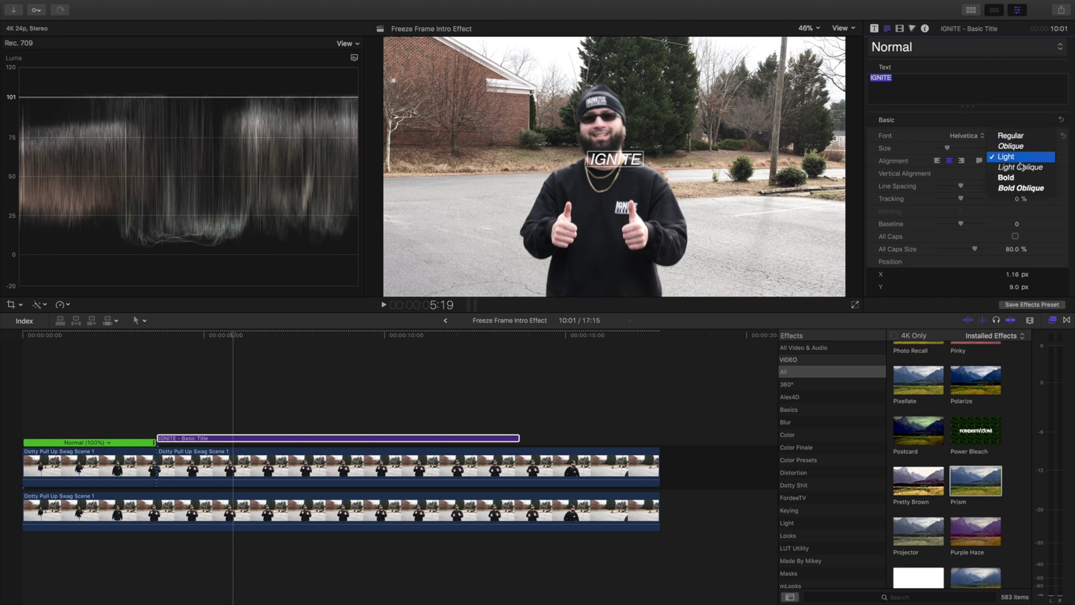